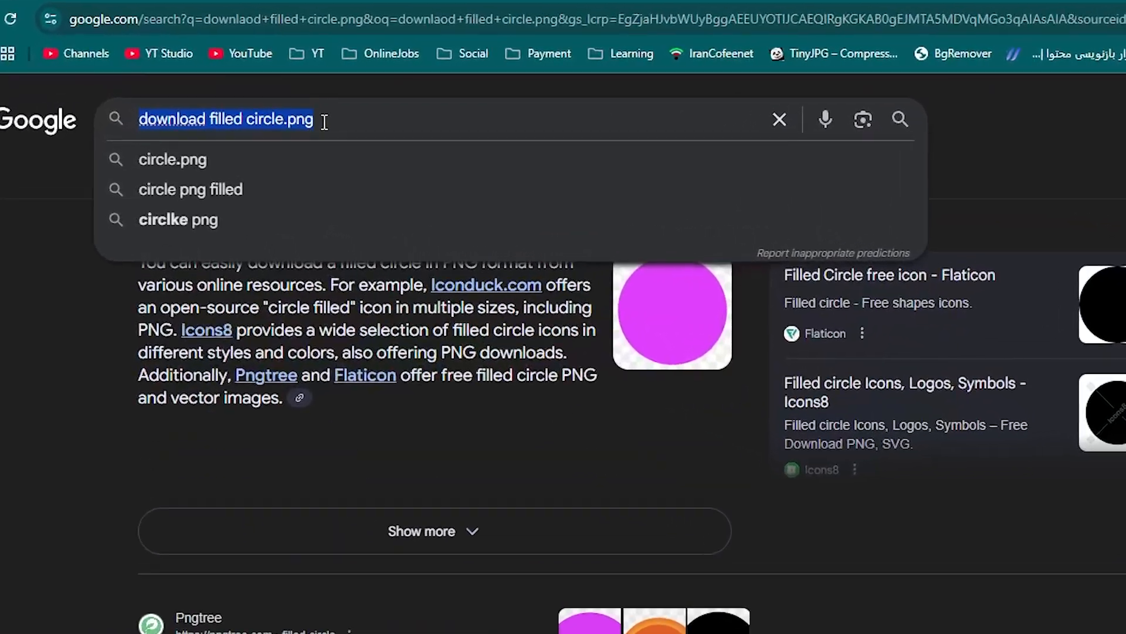
Review the Google results for "download filled circle.png" and the filled circle images on Pngtree
left_click(246, 99)
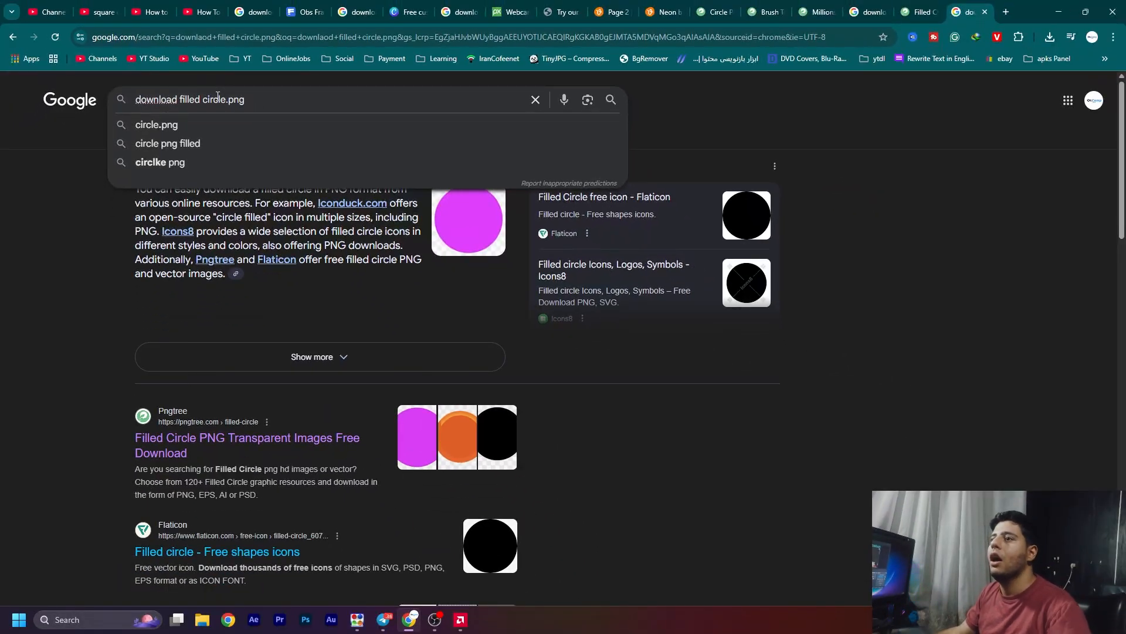
left_click(904, 276)
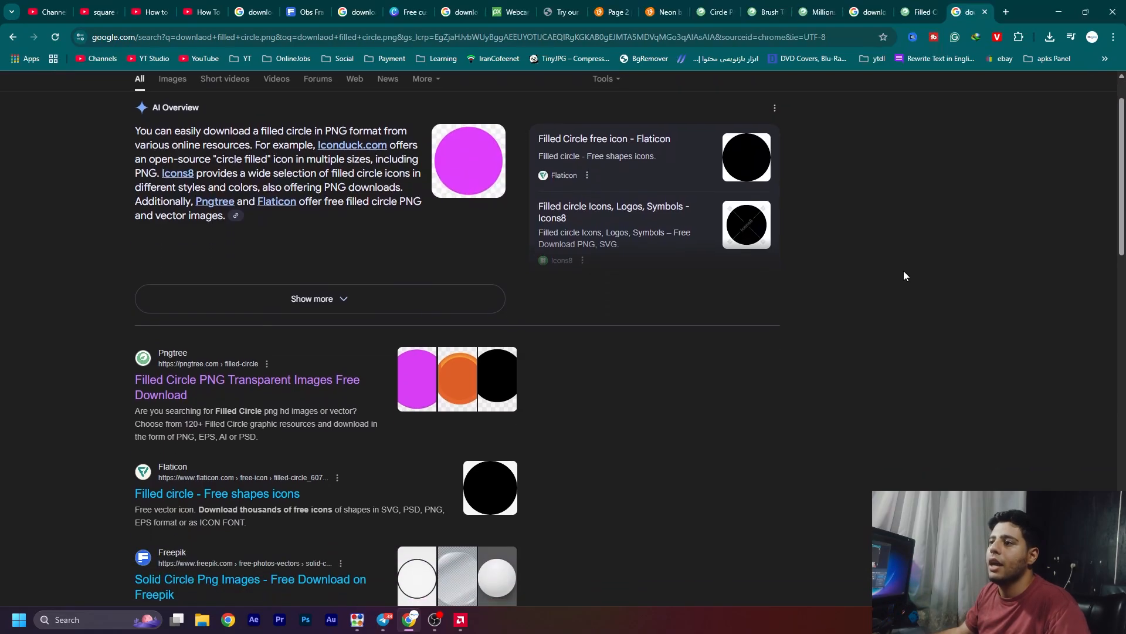
scroll(733, 390, "down", 1)
scroll(820, 404, "down", 2)
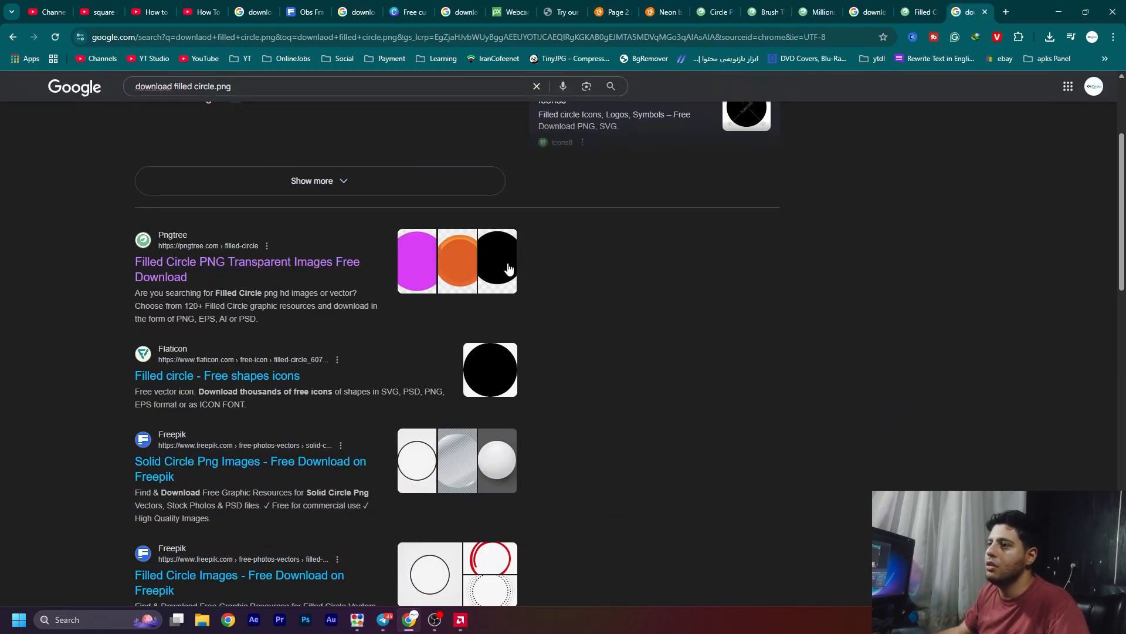
left_click(913, 5)
mouse_move(610, 290)
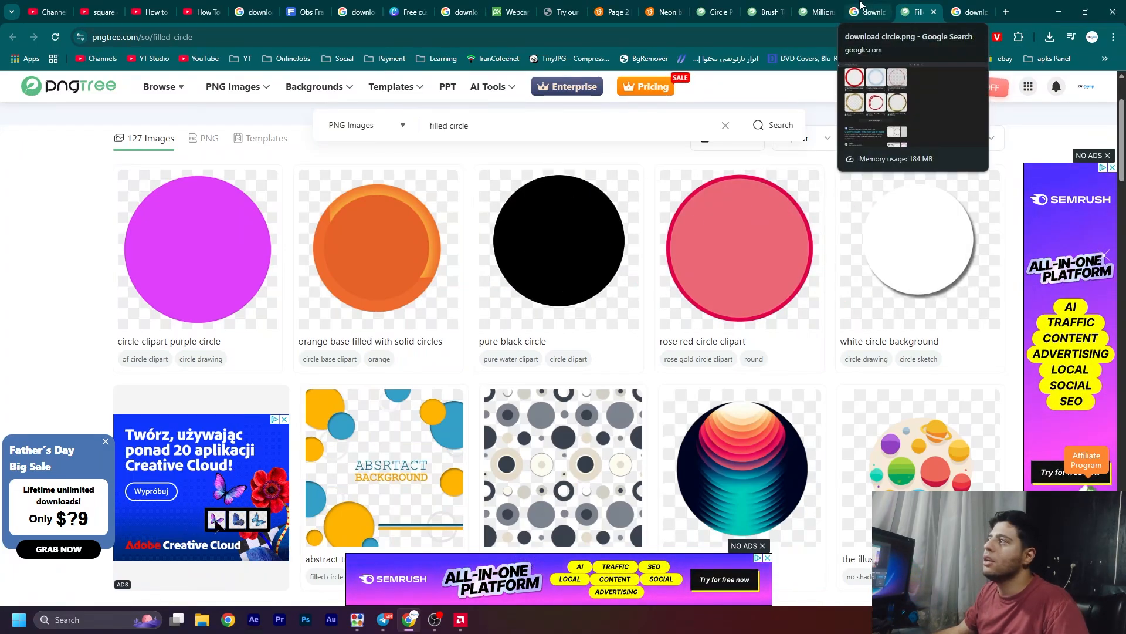
Look through the Google results for "download circle.png" to find ring-shaped circle frame images
left_click(860, 4)
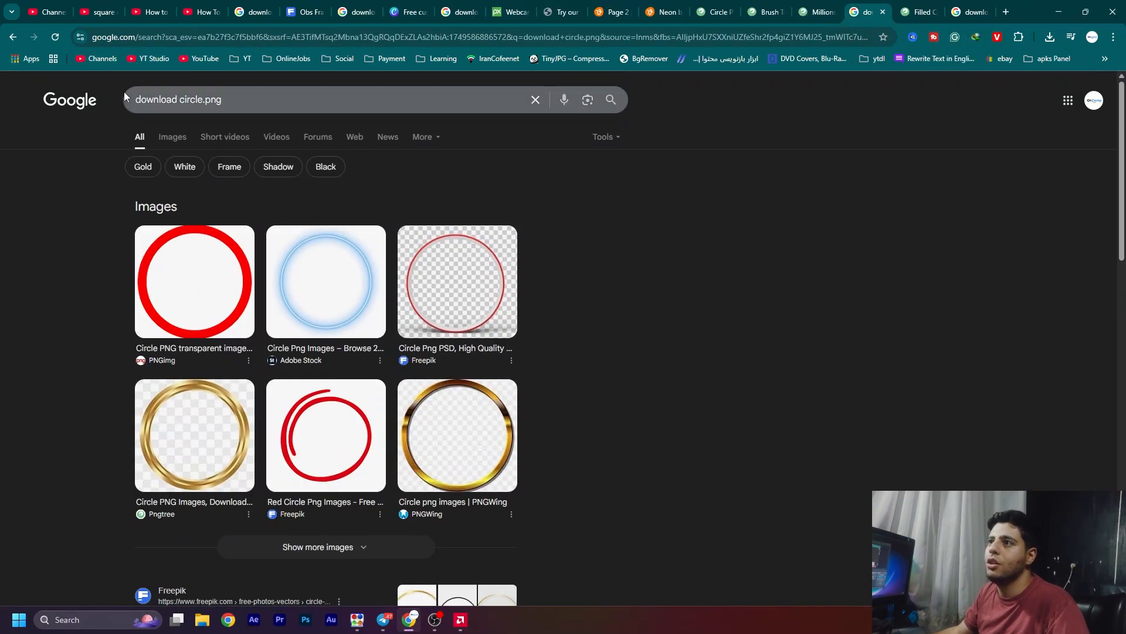
double_click(189, 72)
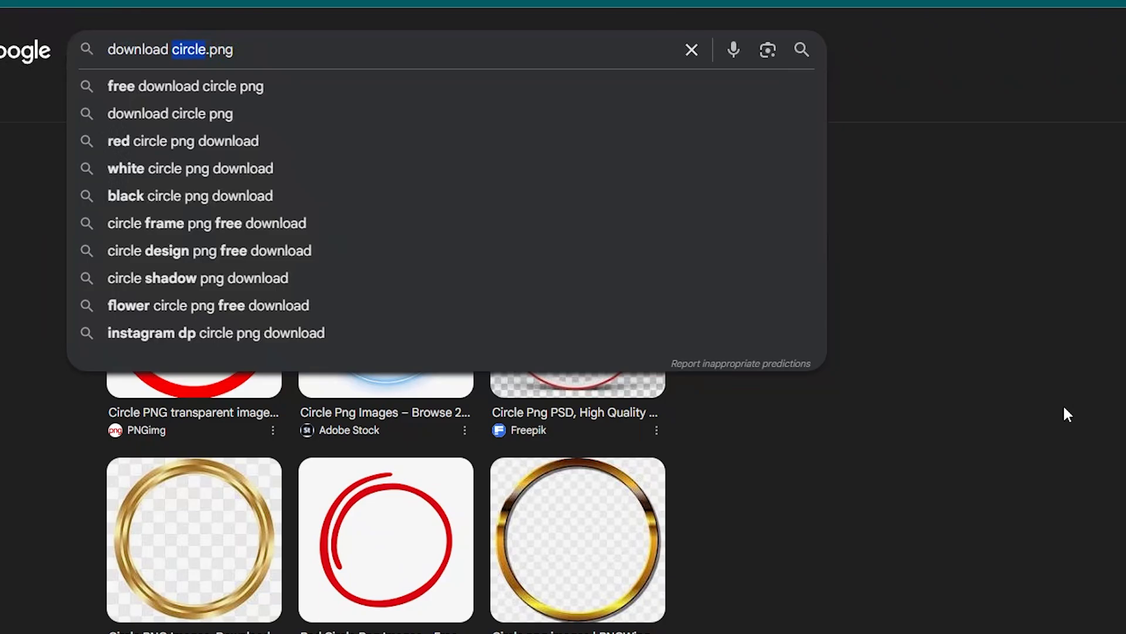
left_click(1062, 393)
scroll(1065, 388, "down", 3)
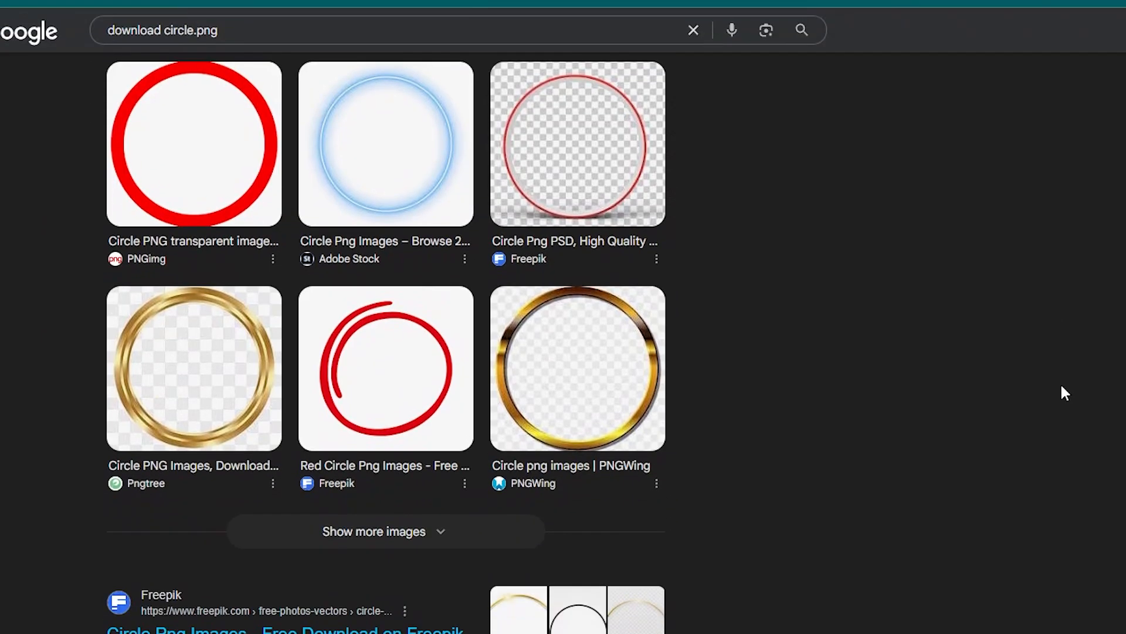
scroll(1065, 392, "down", 3)
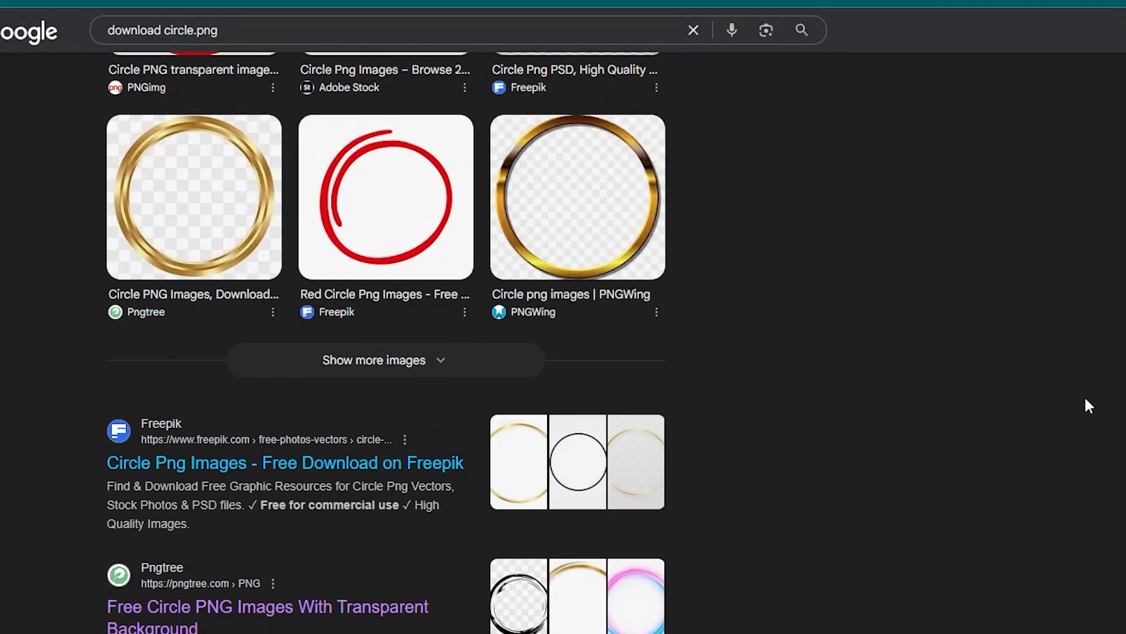
scroll(950, 414, "down", 3)
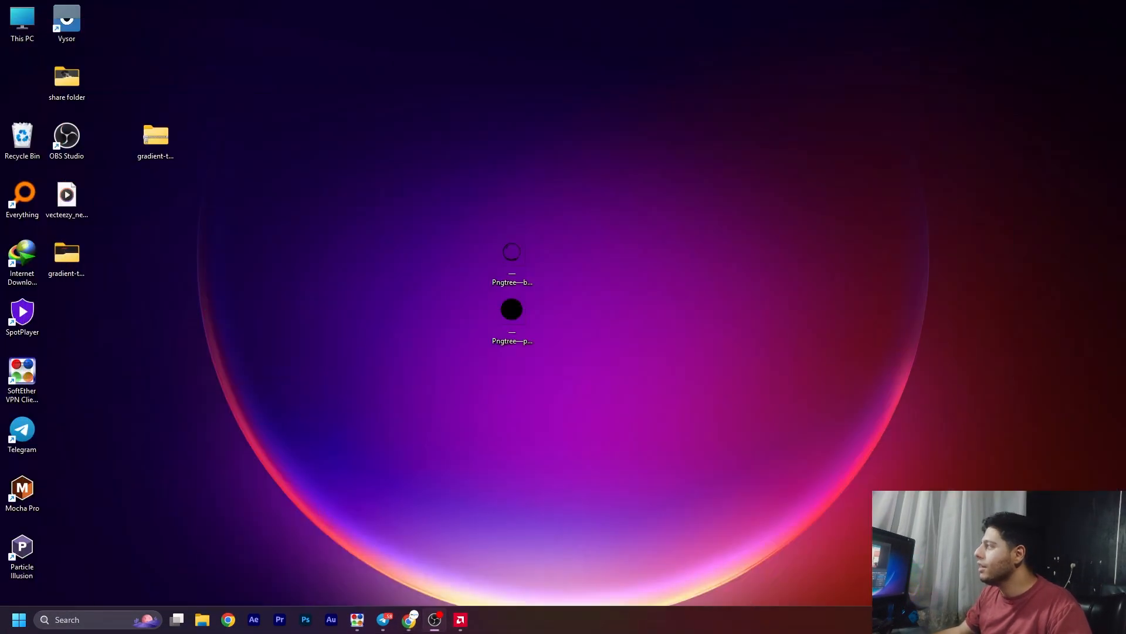
Move the two downloaded Pngtree circle images together to another spot on the desktop
left_click_drag(660, 100, 456, 378)
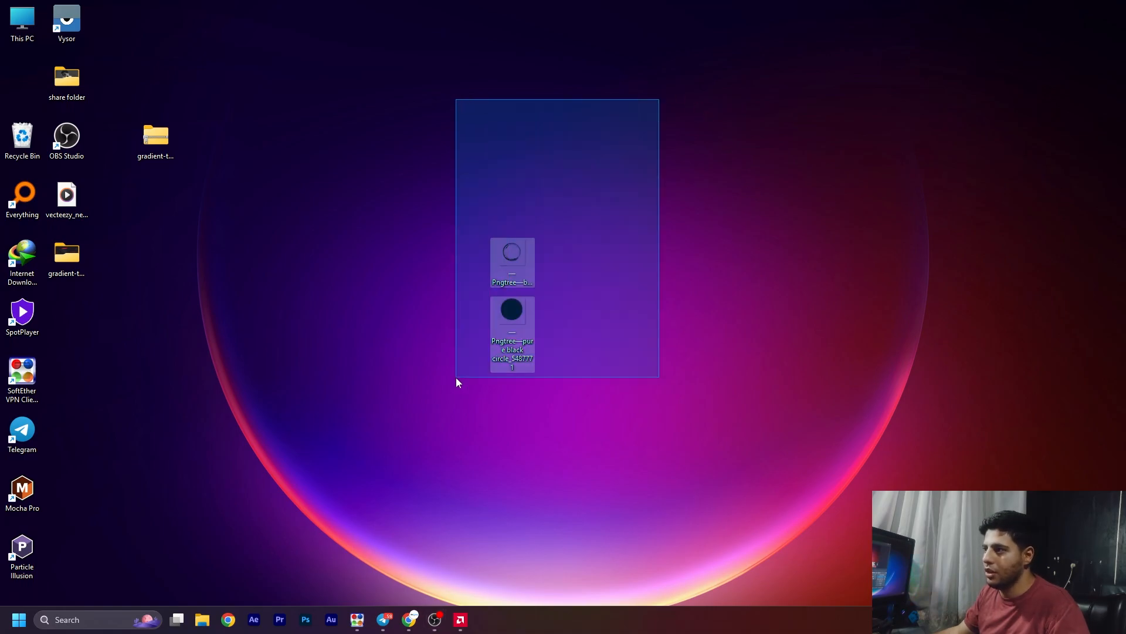
left_click_drag(511, 314, 334, 258)
left_click(605, 376)
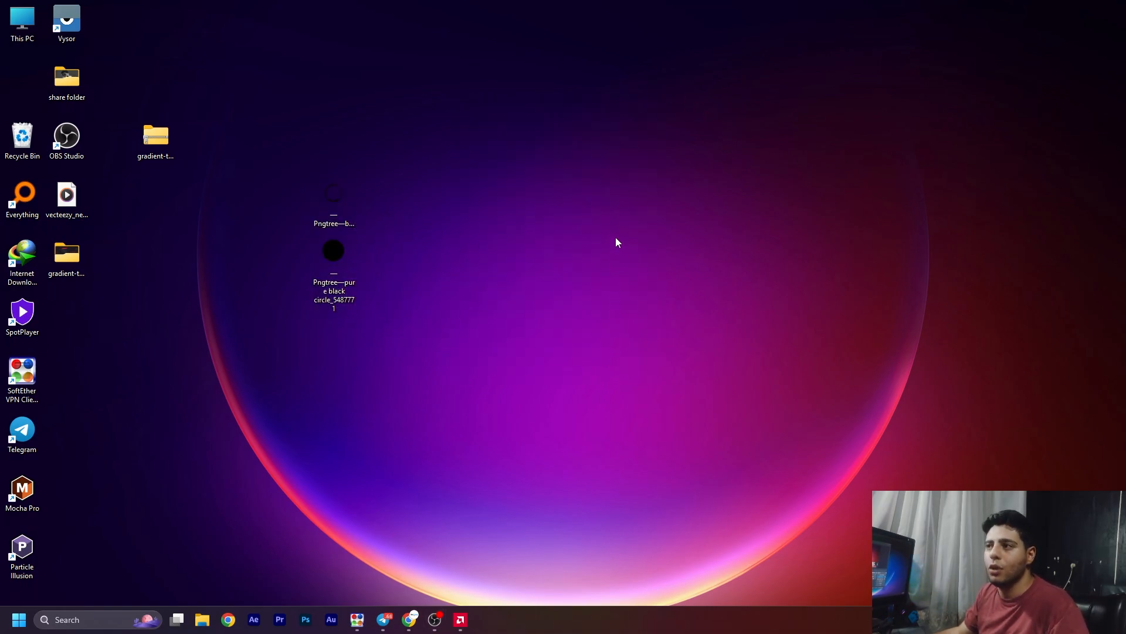
left_click_drag(497, 117, 290, 365)
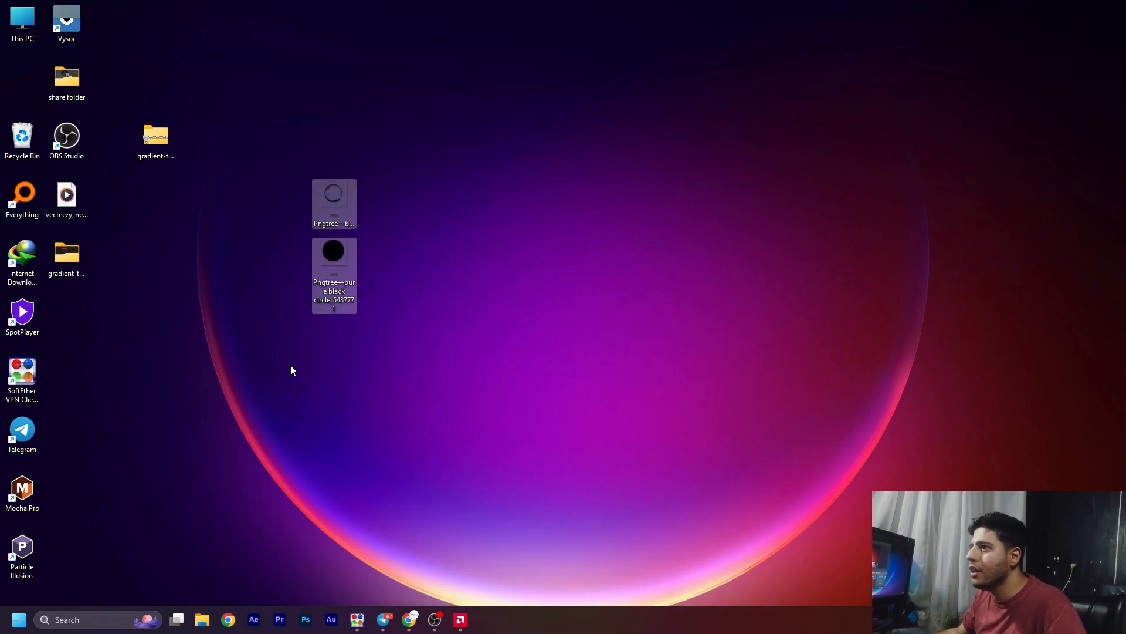
left_click(572, 448)
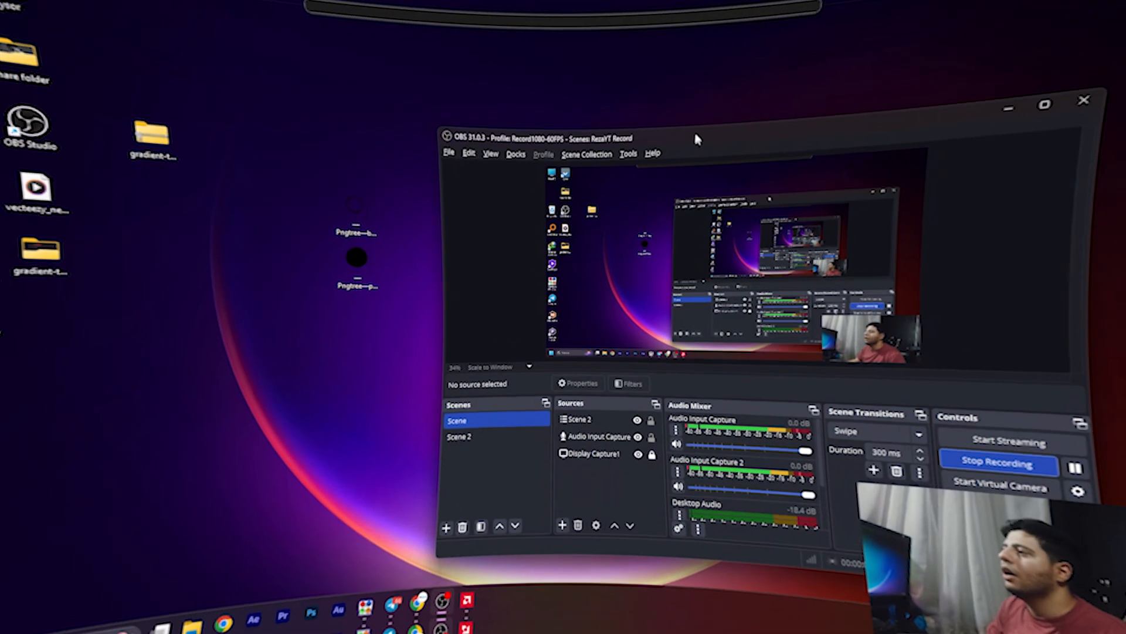
In OBS, add an Image Mask/Blend filter to the video capture device in Scene 2, keeping the default filter name
left_click_drag(693, 129, 707, 95)
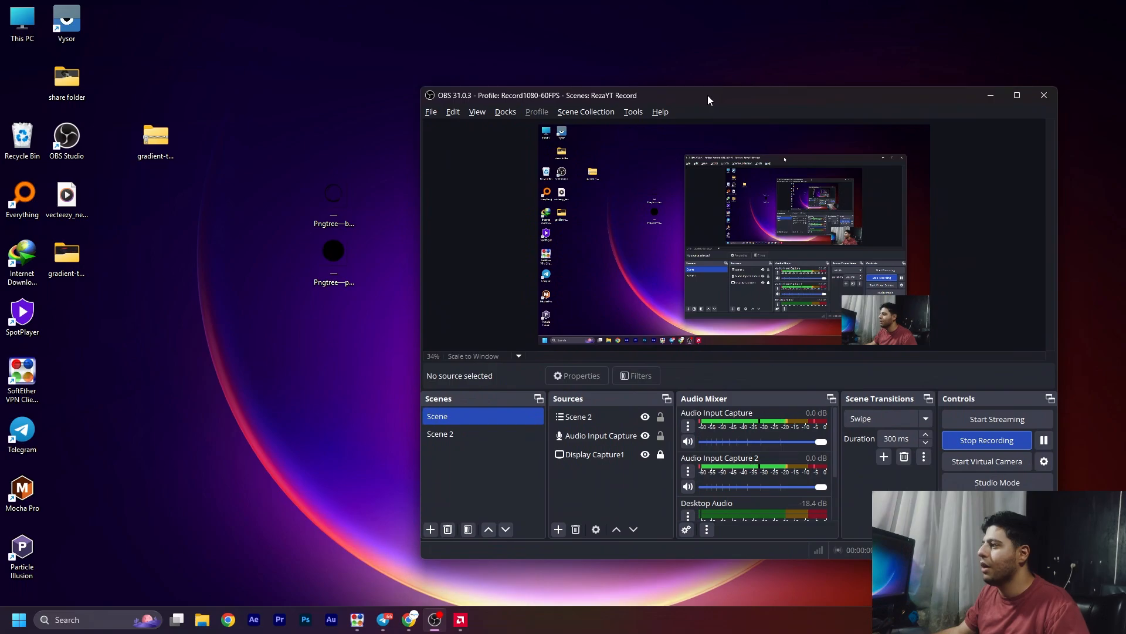
left_click(504, 436)
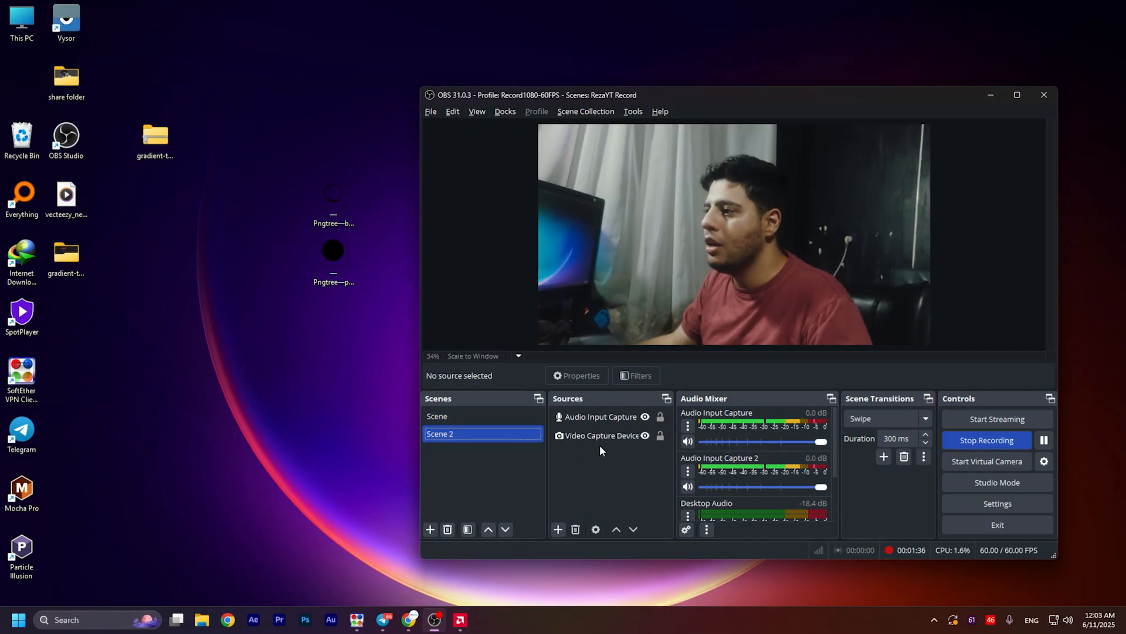
left_click(589, 438)
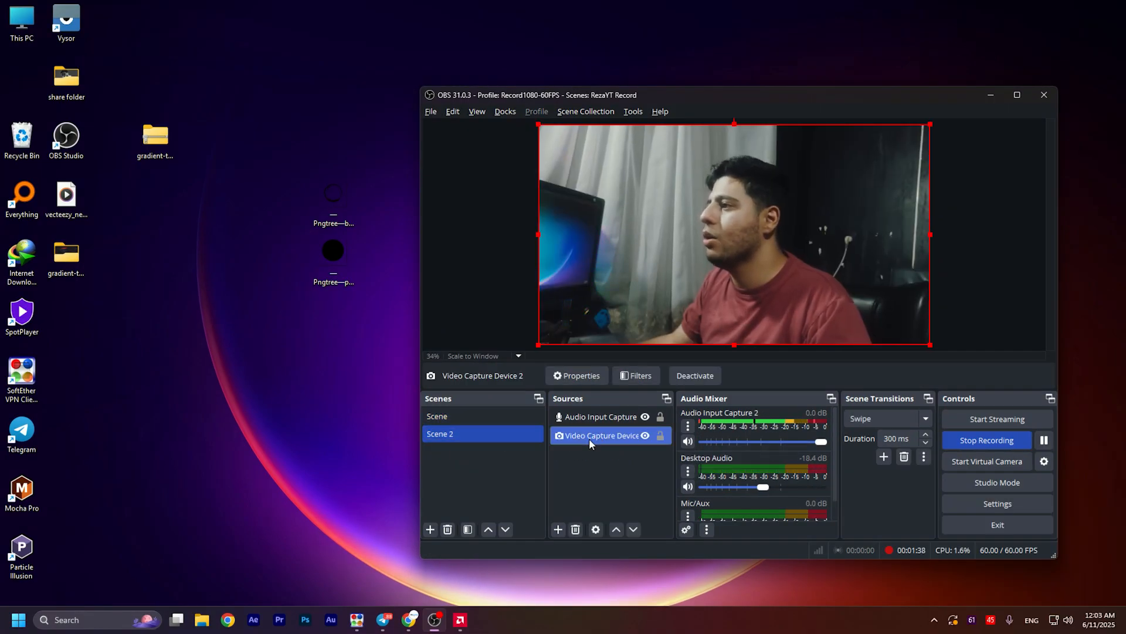
left_click(643, 378)
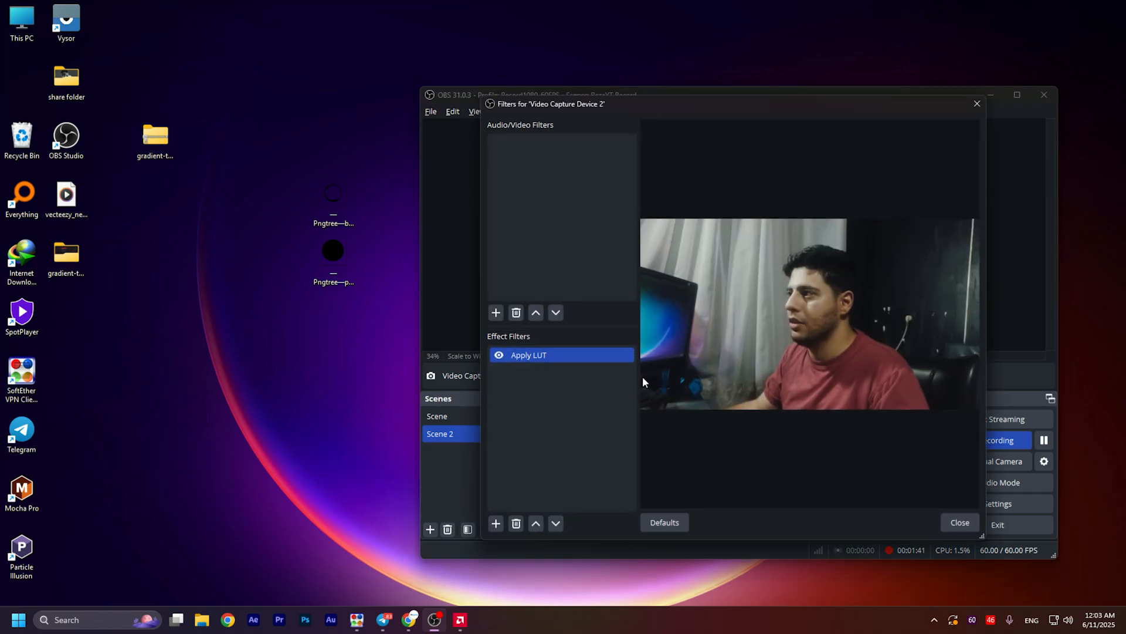
left_click(496, 523)
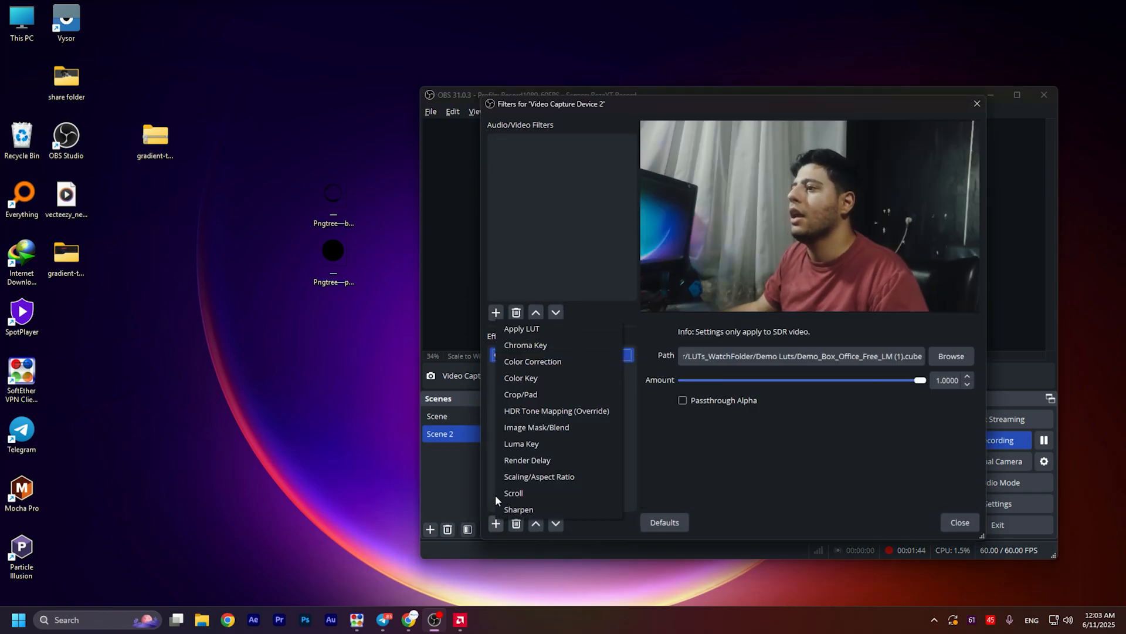
left_click(512, 427)
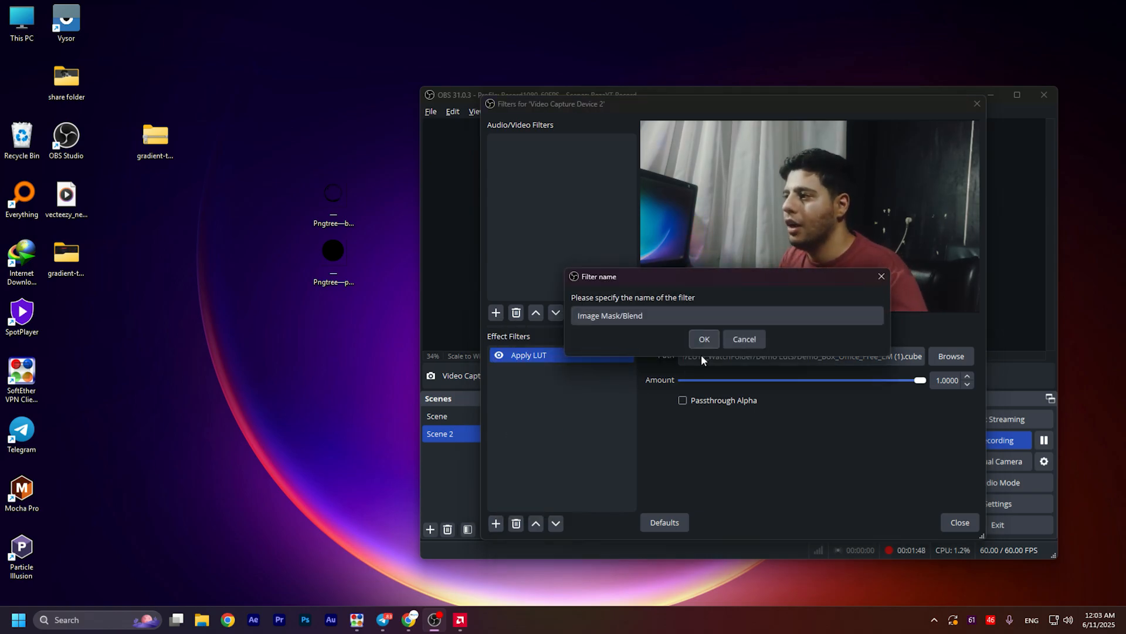
left_click(704, 339)
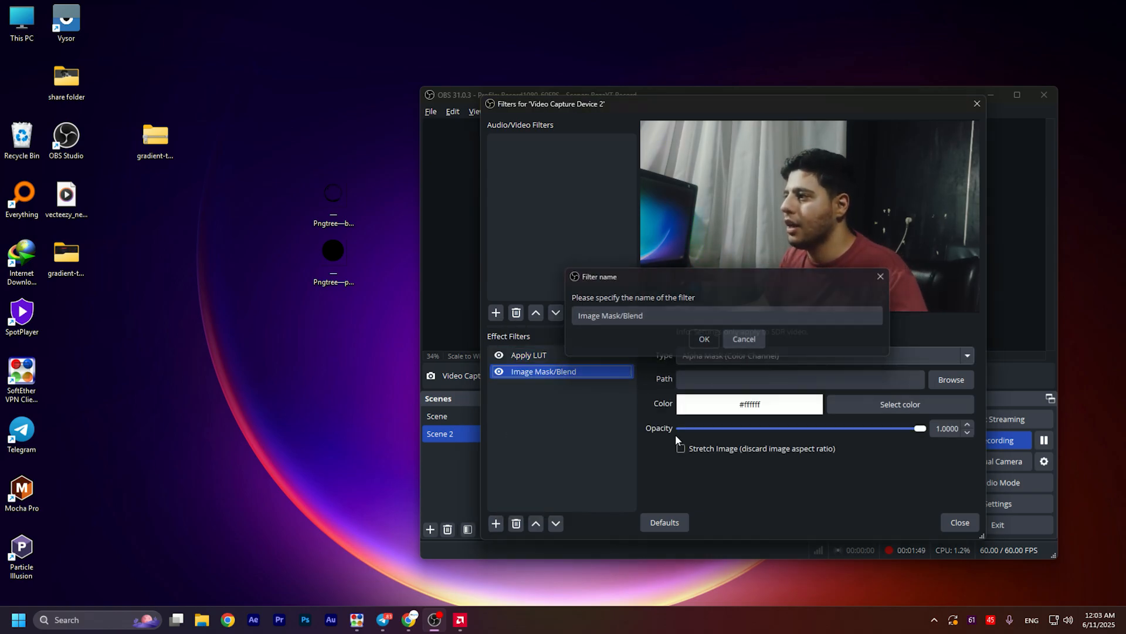
Use the Pngtree pure black circle PNG as the mask image and set the mask type to Alpha Mask (Alpha Channel)
left_click(950, 380)
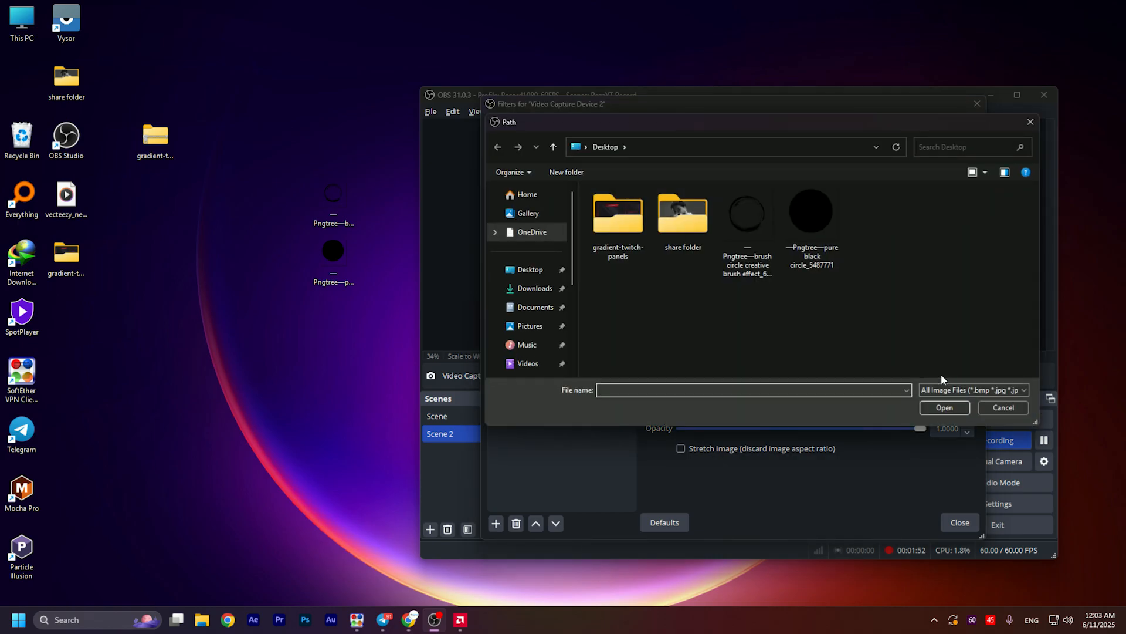
double_click(819, 206)
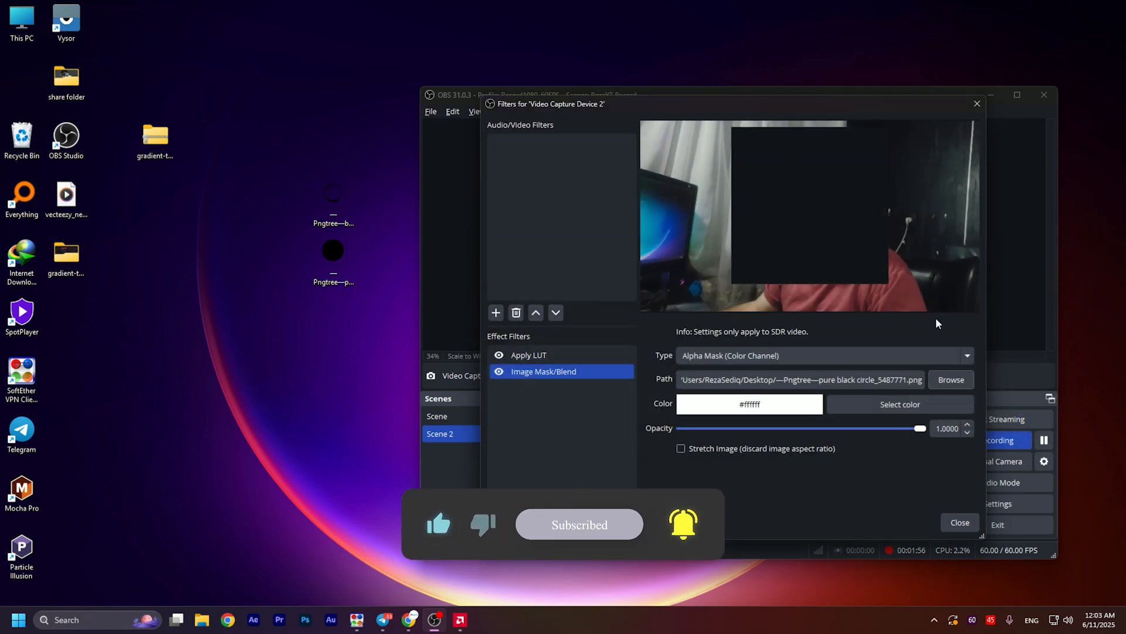
left_click(807, 359)
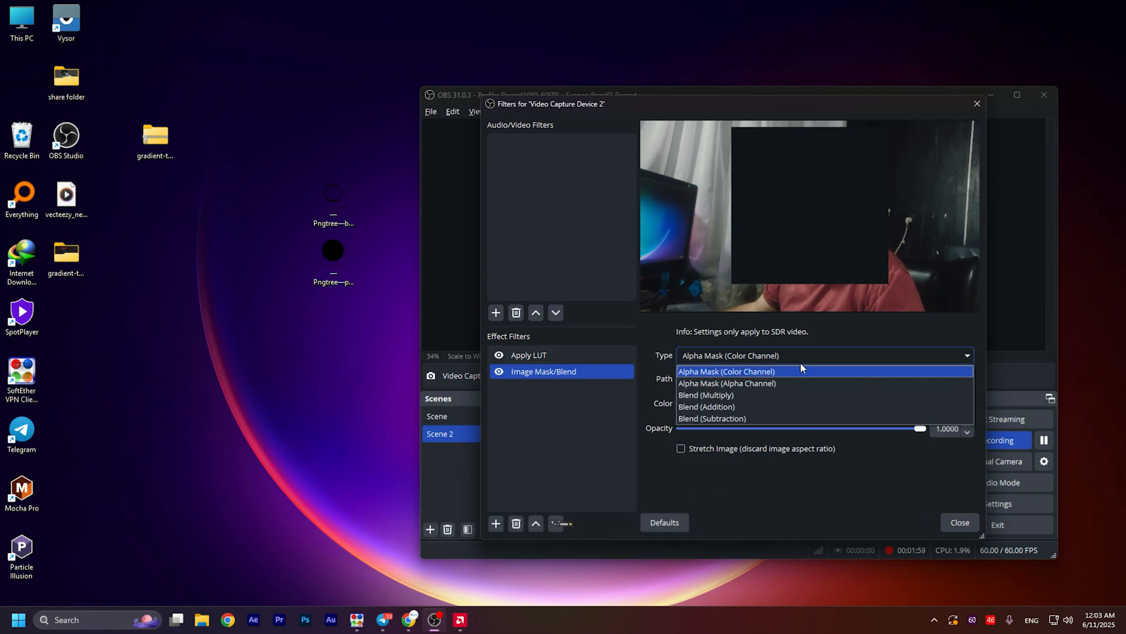
left_click(705, 384)
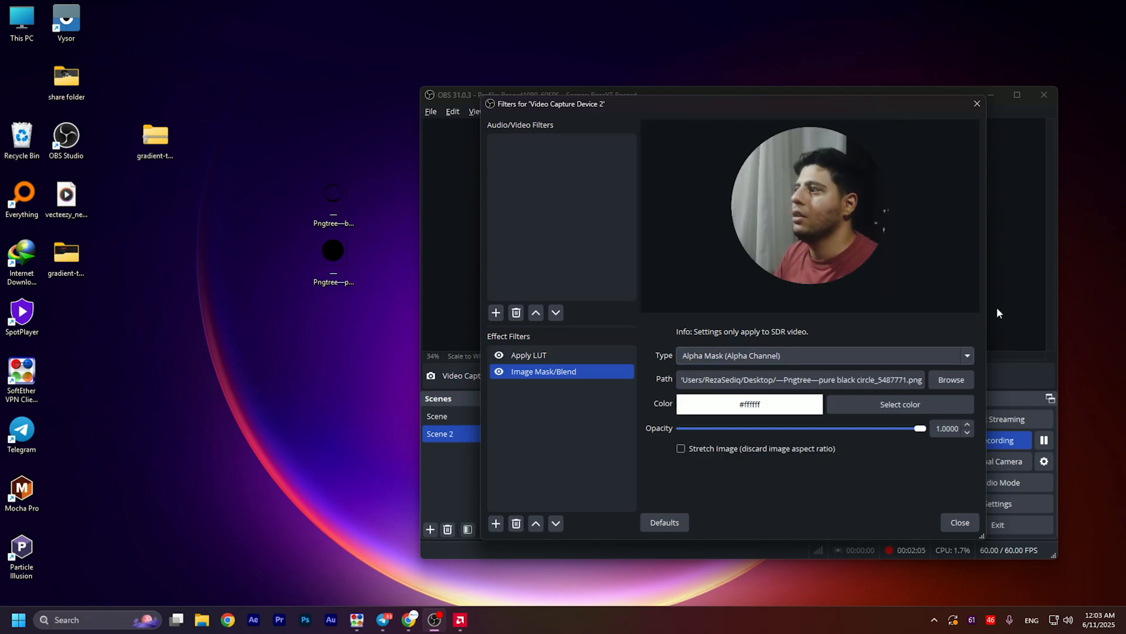
left_click(958, 522)
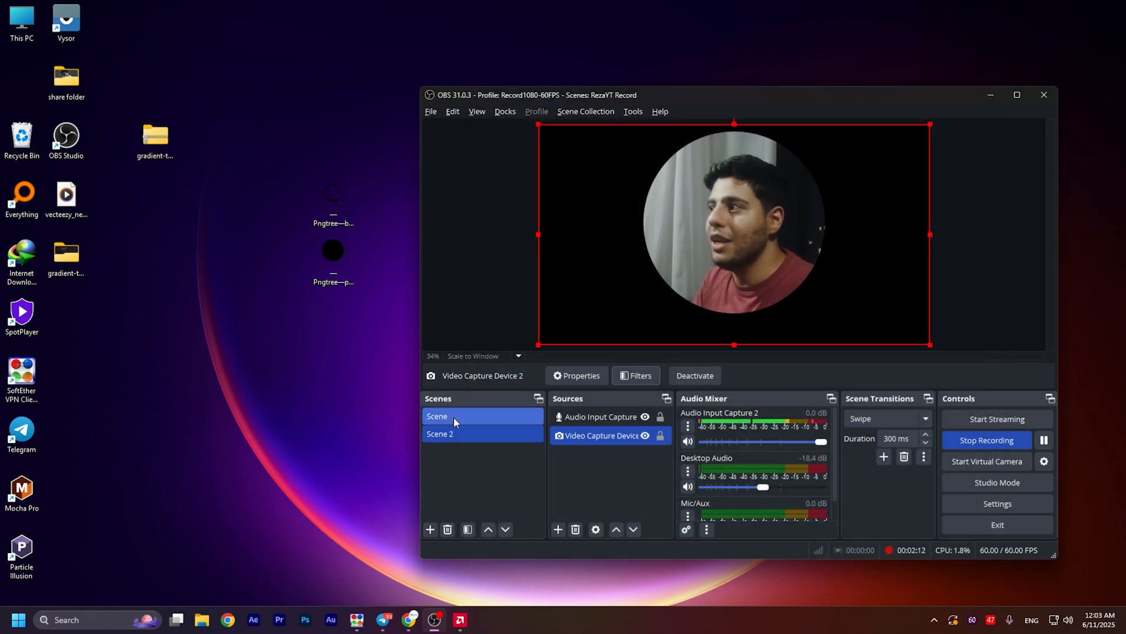
Add the Pngtree brush circle PNG from the desktop as an image source in the scene named Scene
left_click(453, 416)
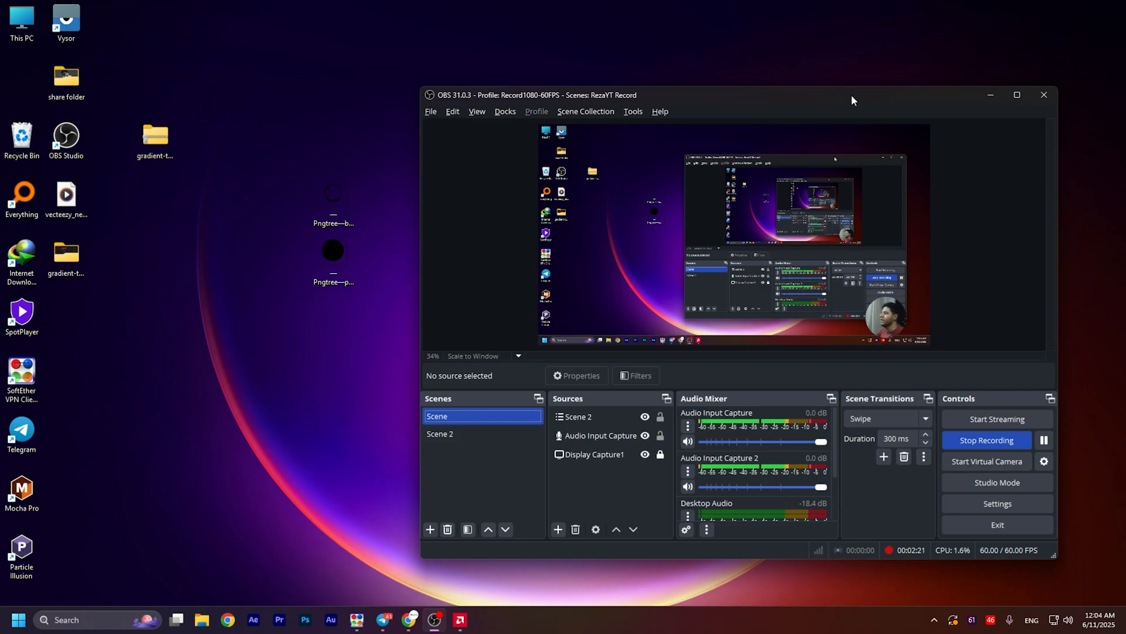
left_click_drag(851, 94, 830, 88)
mouse_move(333, 183)
left_mouse_down()
mouse_move(425, 213)
mouse_move(875, 201)
left_mouse_up()
left_click_drag(622, 287, 679, 161)
Maximize OBS, then shrink the brush circle image and position it as a frame around the round webcam
left_click(997, 89)
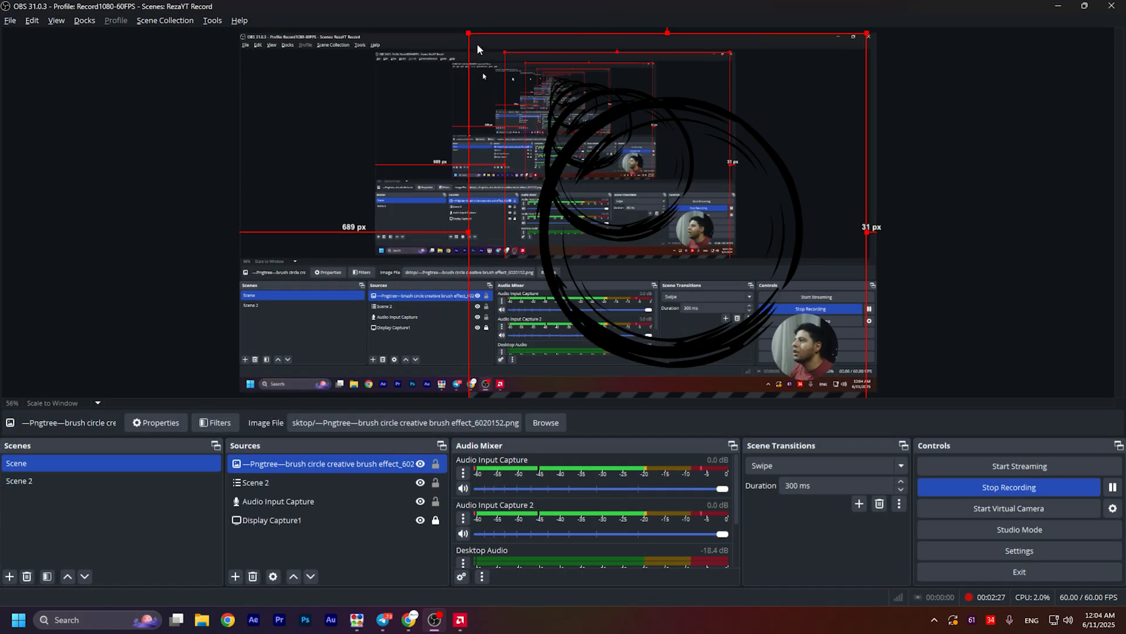
left_click_drag(469, 34, 733, 274)
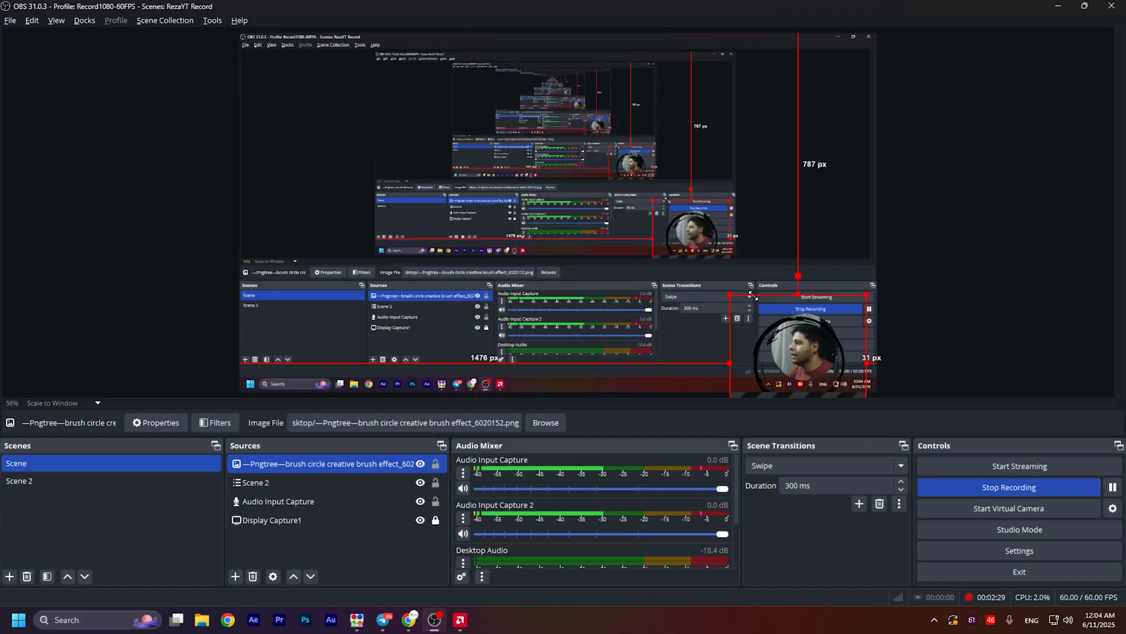
left_click_drag(853, 350, 862, 357)
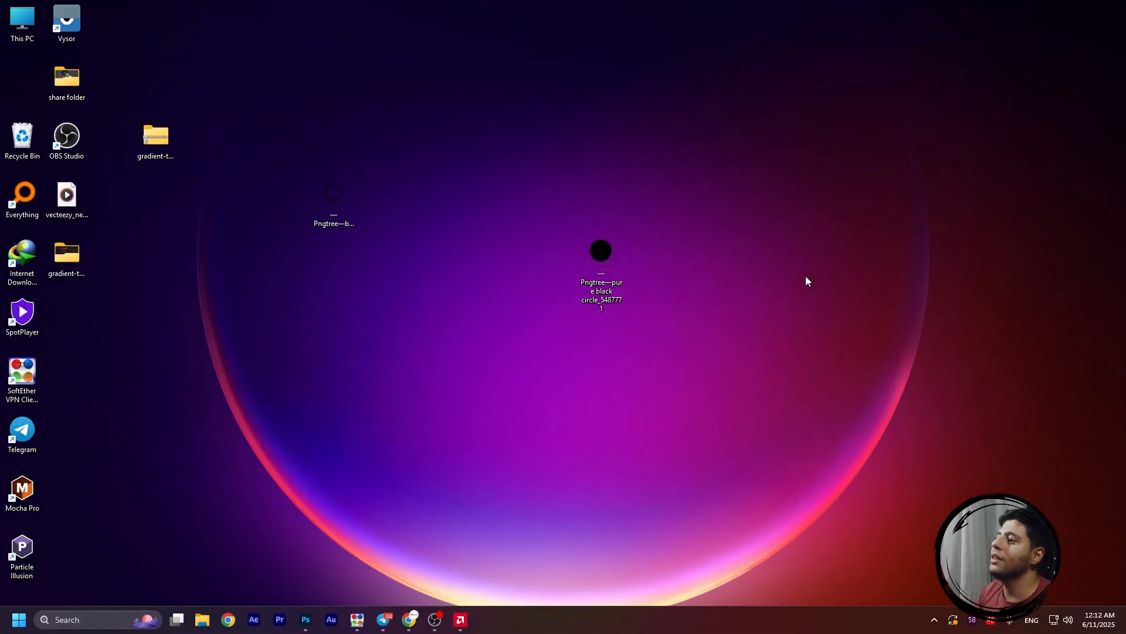
Open the Pngtree pure black circle PNG from the desktop in Photoshop
left_click_drag(607, 250, 673, 251)
left_click_drag(780, 242, 541, 323)
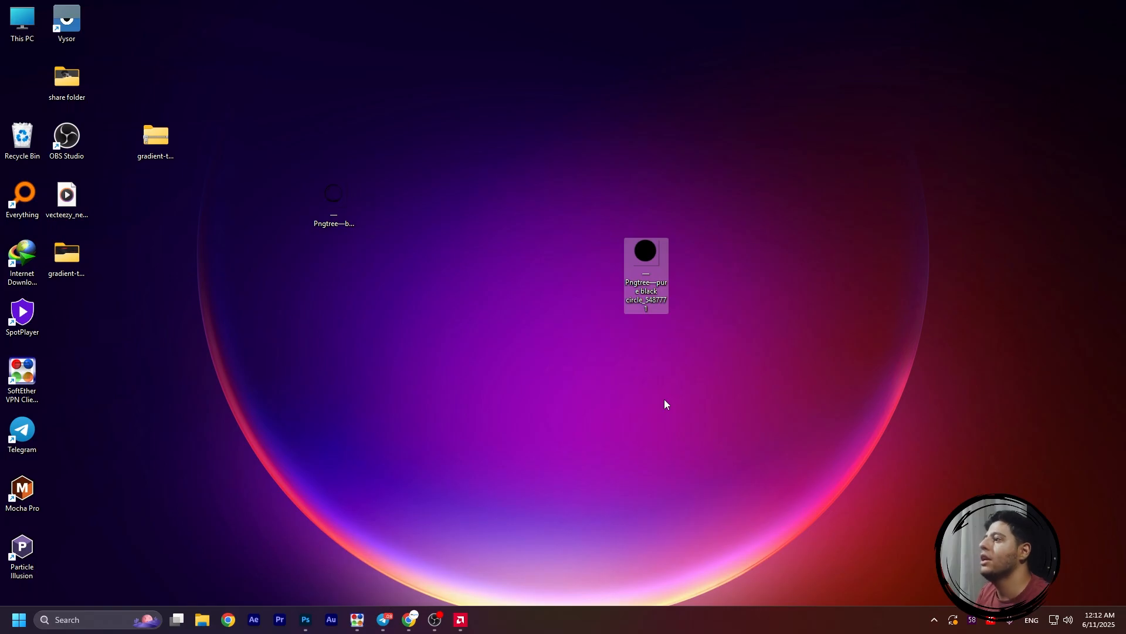
left_click_drag(645, 252, 326, 547)
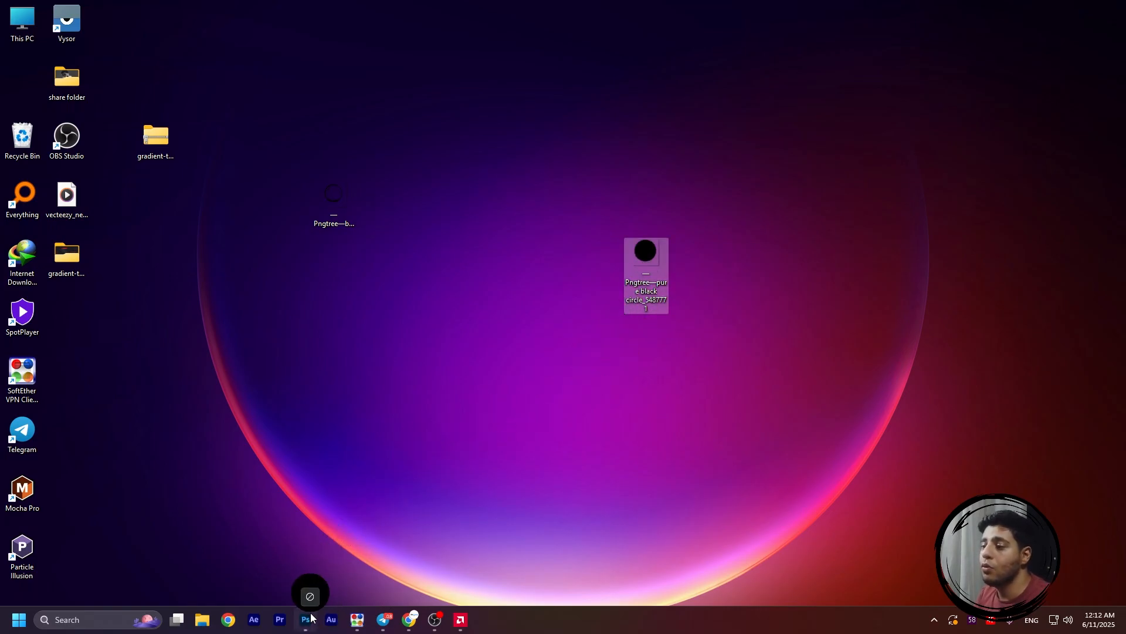
left_click_drag(311, 617, 565, 111)
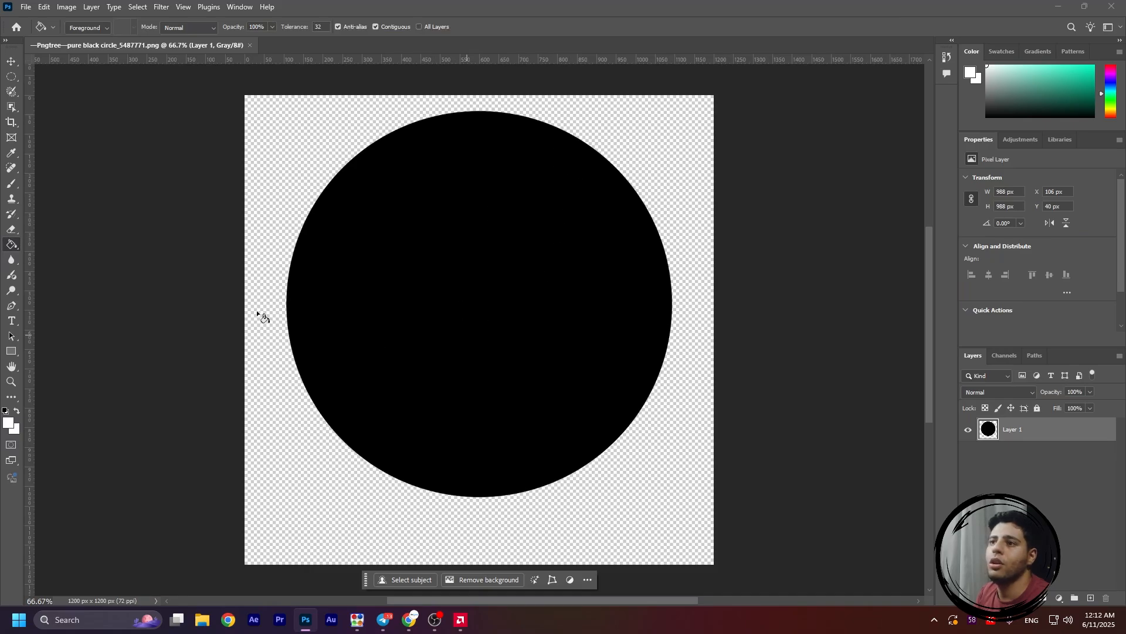
Fill the black circle with the white foreground color using the Paint Bucket Tool
right_click(12, 245)
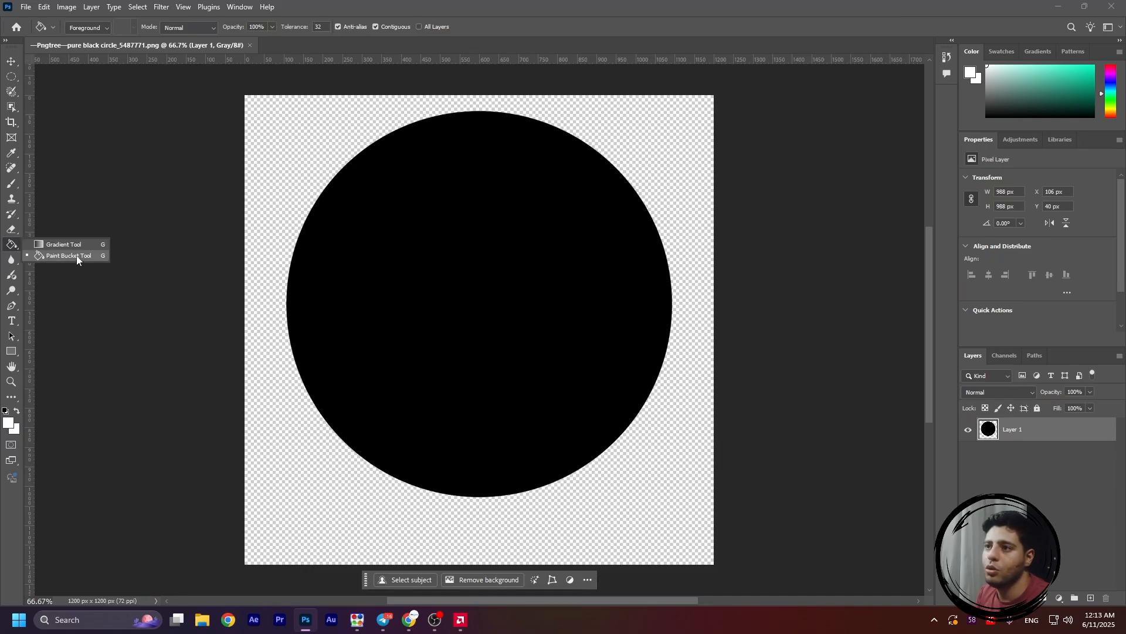
left_click(531, 229)
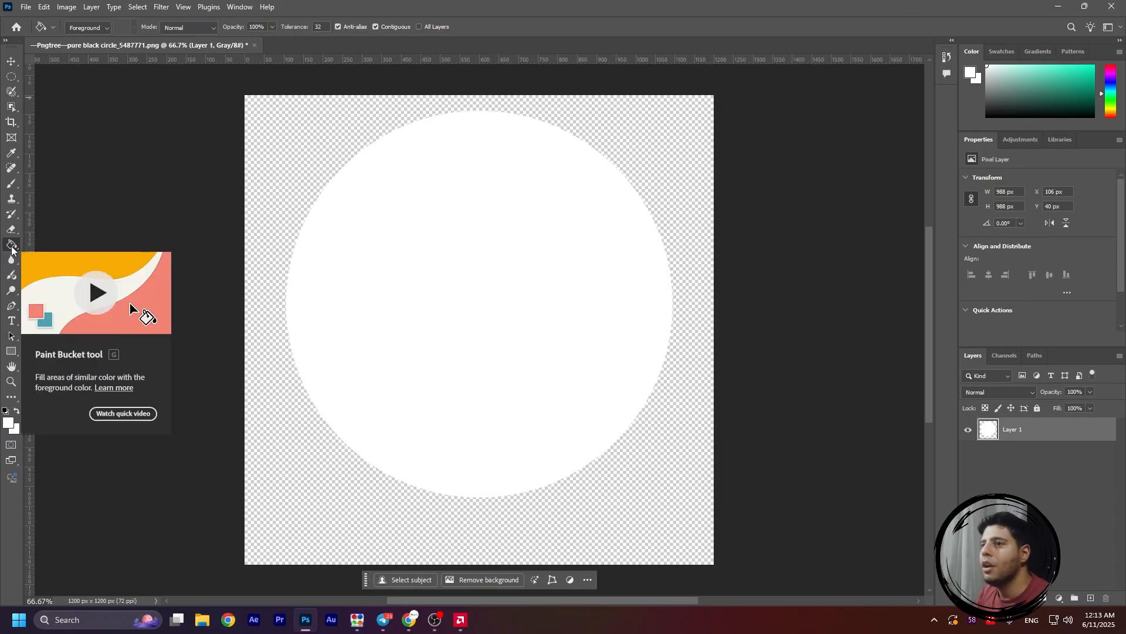
Apply a Gaussian Blur with a radius of 11.1 pixels to the white circle layer
left_click(162, 8)
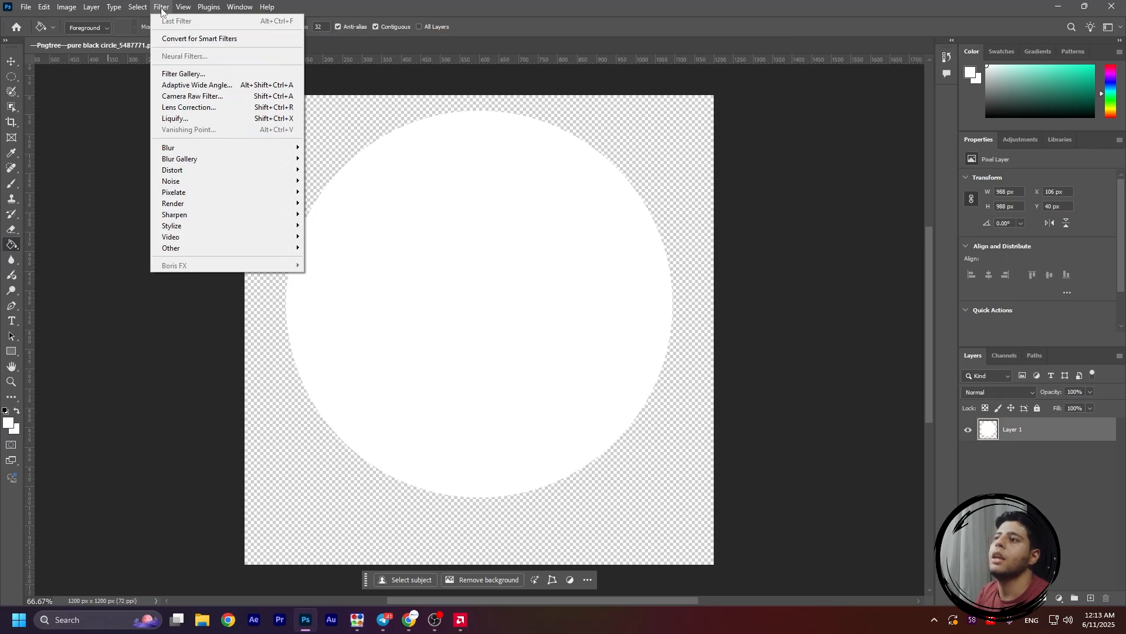
mouse_move(189, 150)
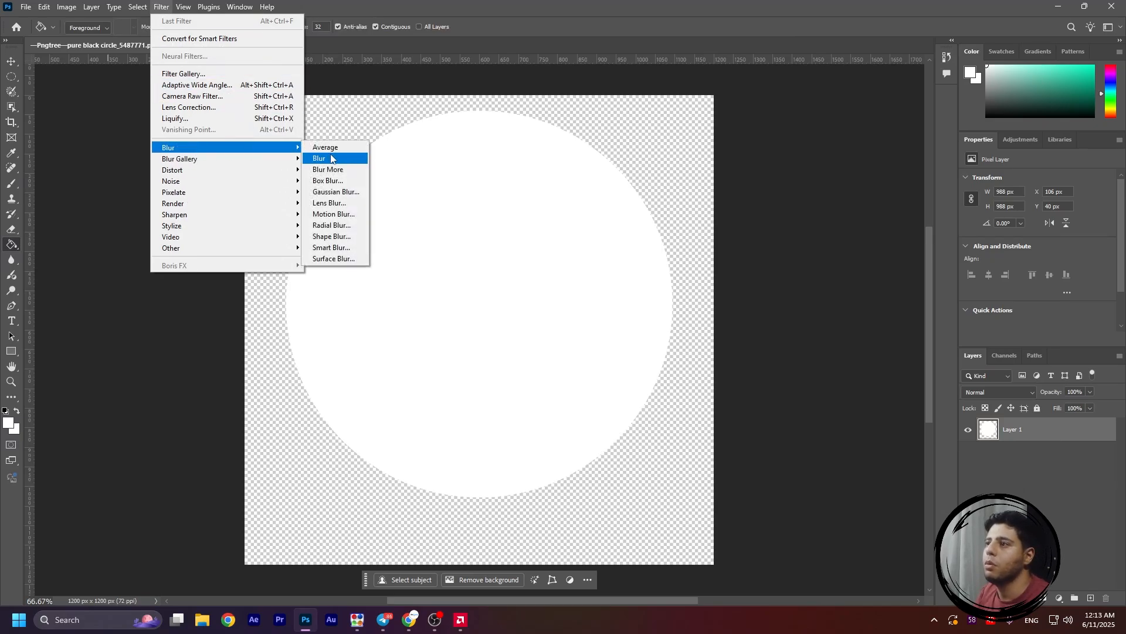
left_click(339, 192)
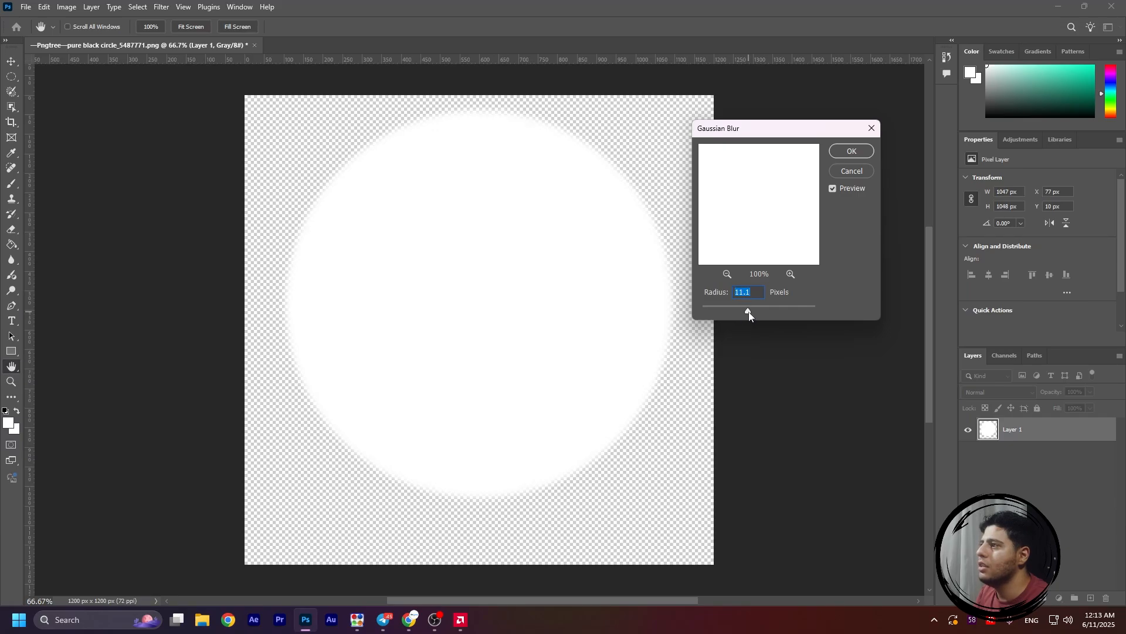
left_click(852, 152)
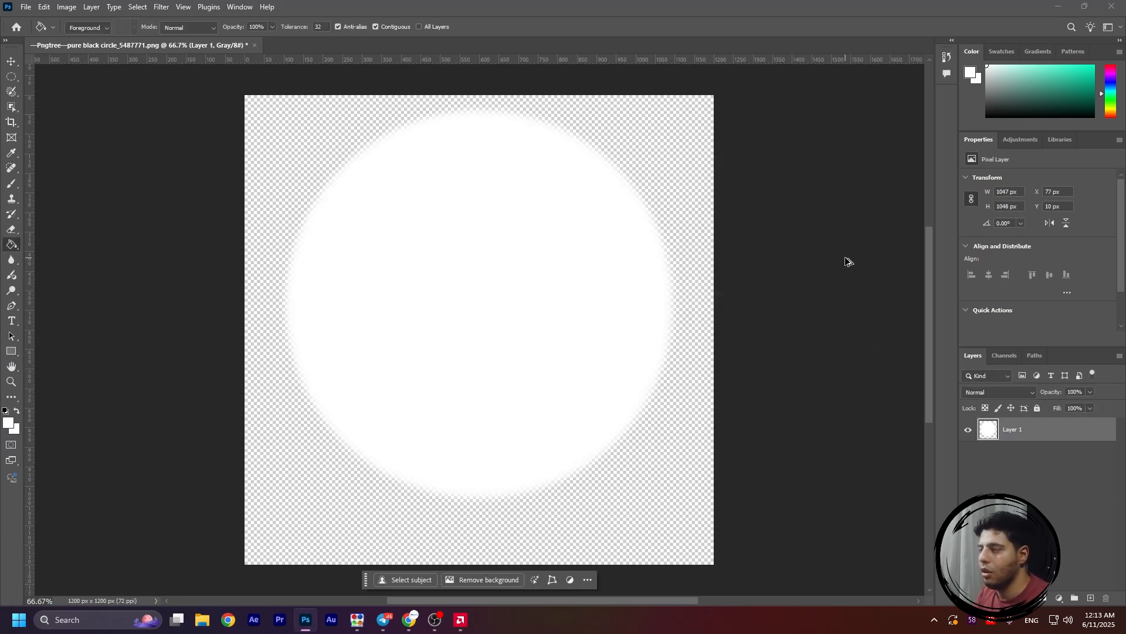
Save a PNG copy of the blurred circle to the desktop at large file size, and minimize Photoshop
key("ctrl+alt+s")
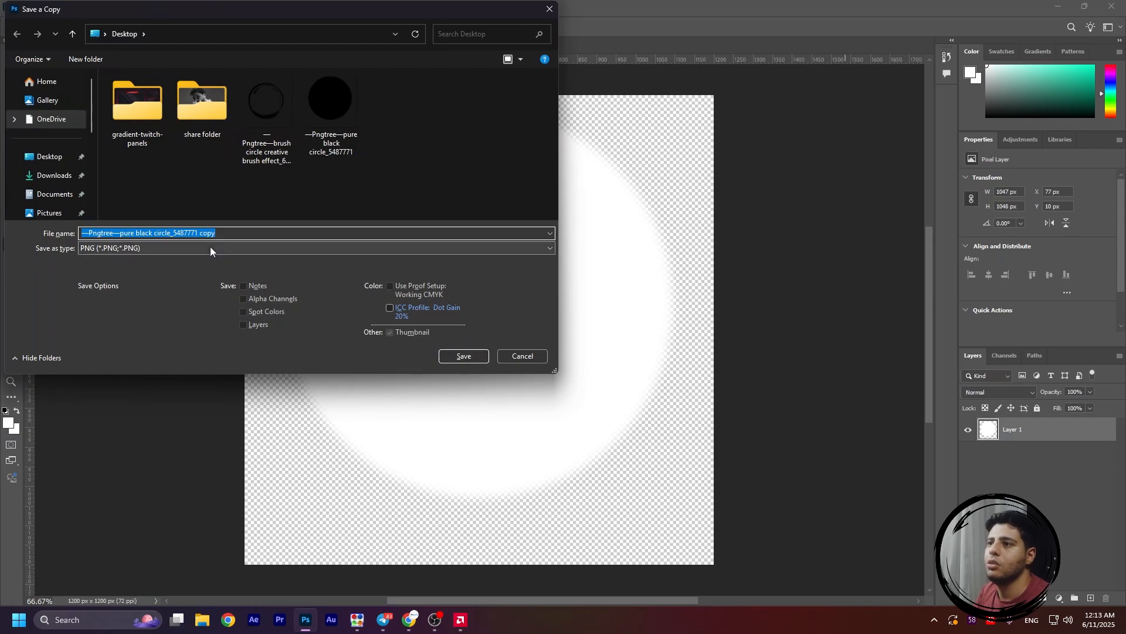
left_click(483, 355)
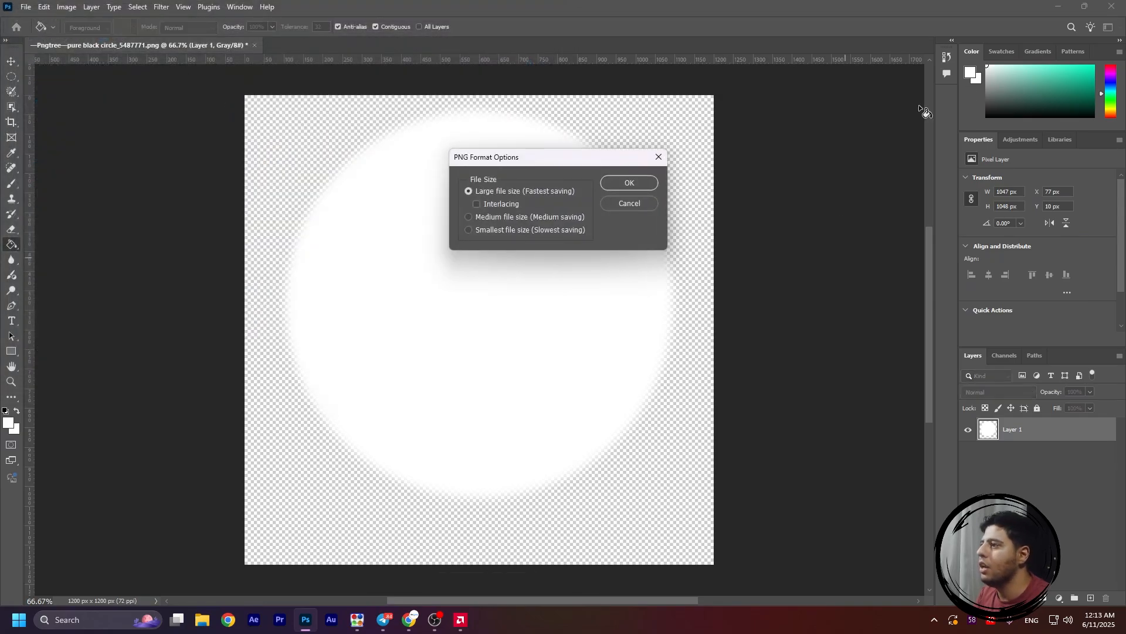
left_click(618, 185)
left_click(1058, 6)
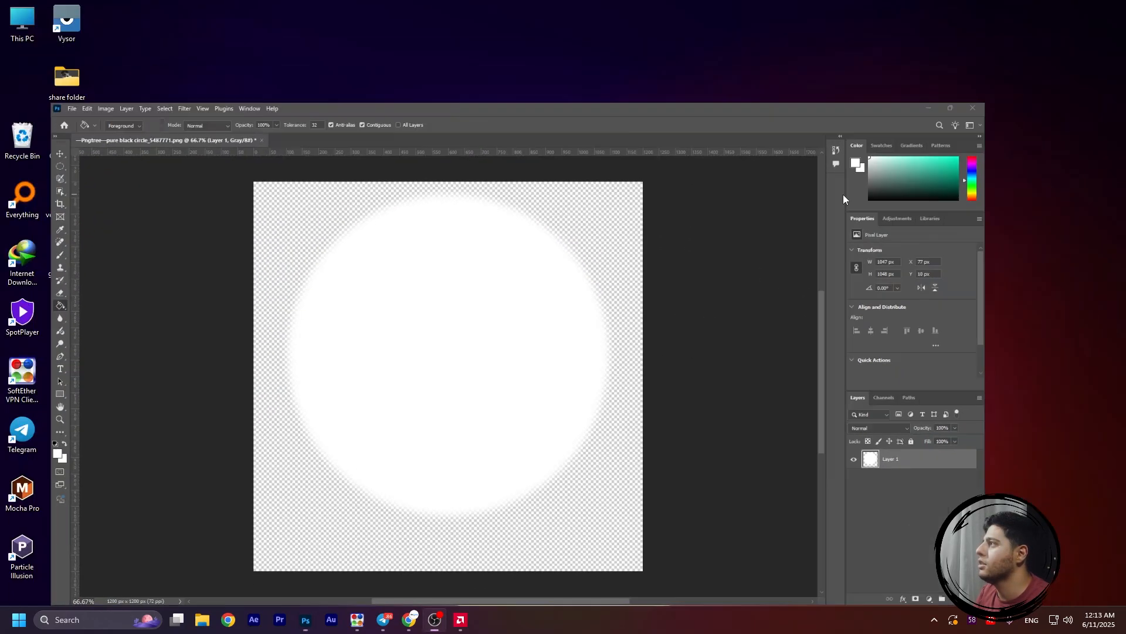
Open the saved circle copy from the desktop, inspect its soft edges up close, and close the image viewer
left_click_drag(38, 86, 629, 156)
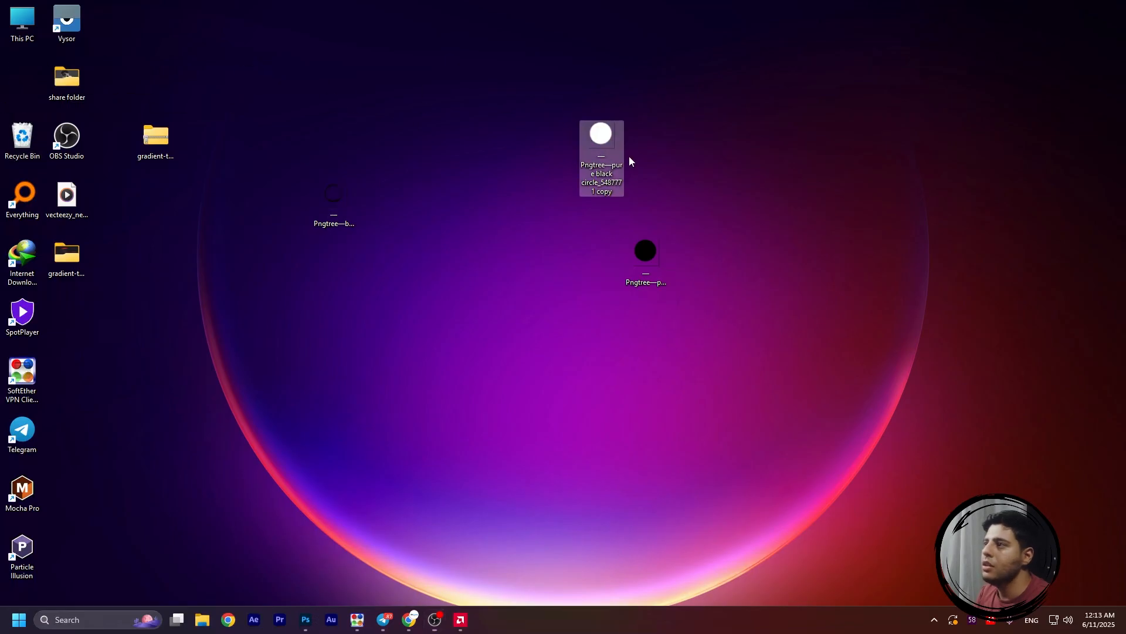
double_click(618, 142)
scroll(535, 139, "up", 3)
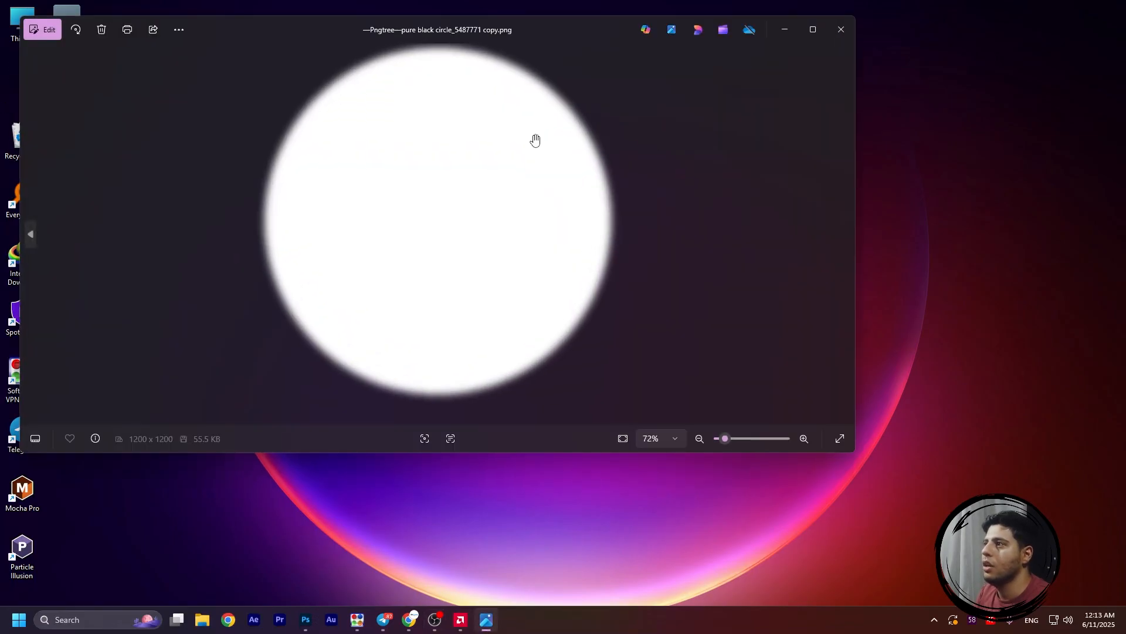
left_click_drag(643, 116, 611, 121)
left_click(841, 29)
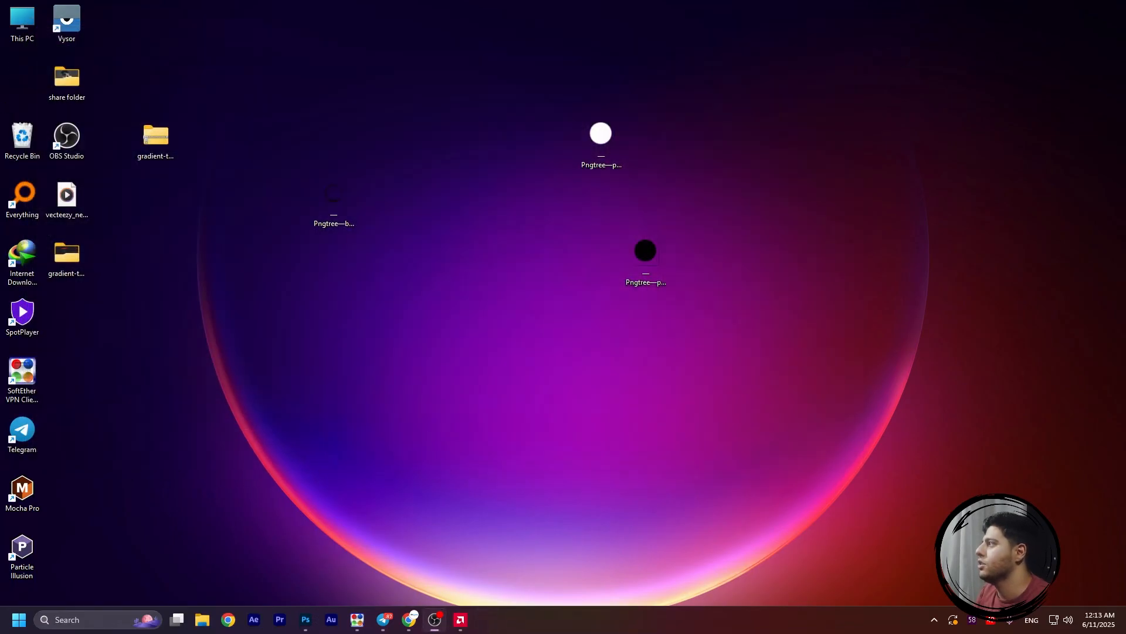
Add the blurred white circle PNG from the desktop to Scene in OBS, and fit it around the round webcam
left_click_drag(621, 206, 625, 90)
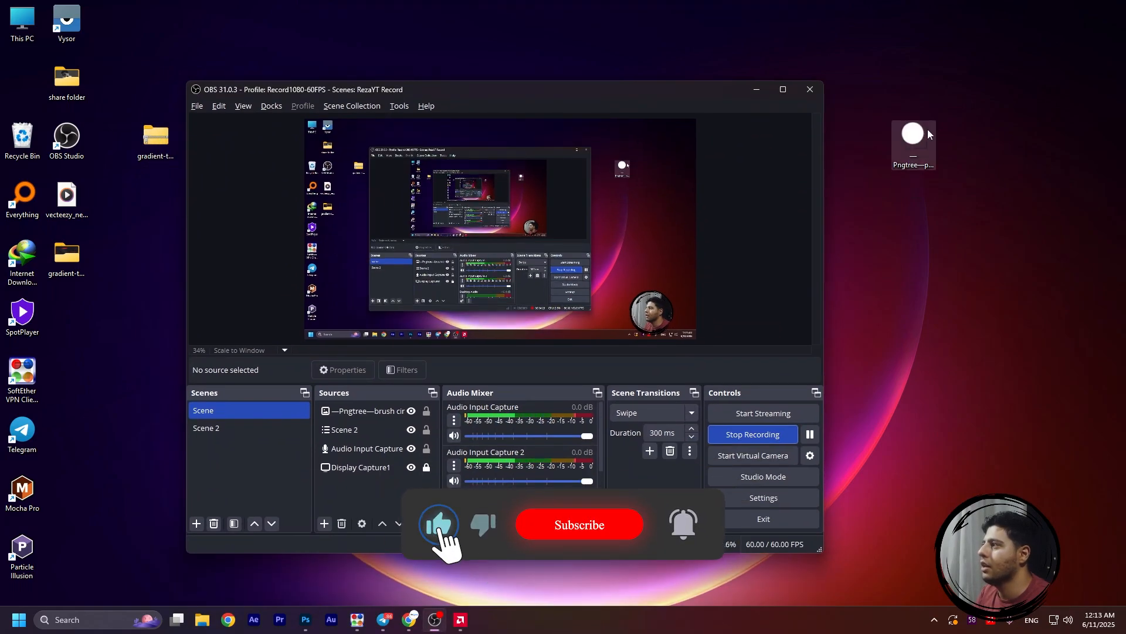
left_click_drag(929, 135, 363, 417)
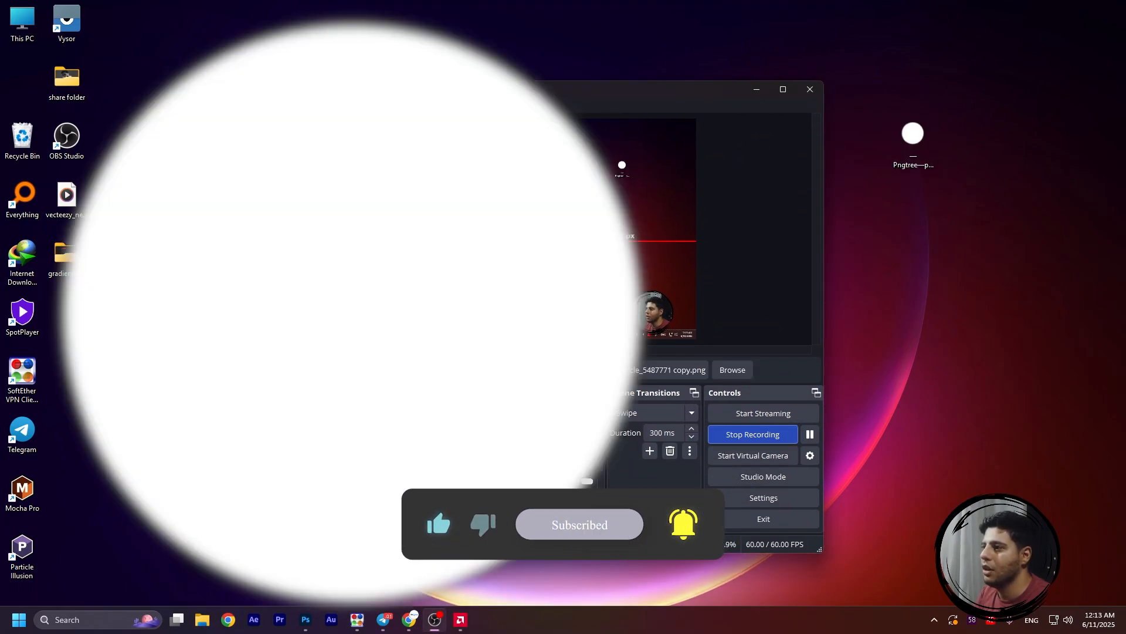
left_click_drag(538, 332, 817, 372)
left_click_drag(832, 359, 841, 359)
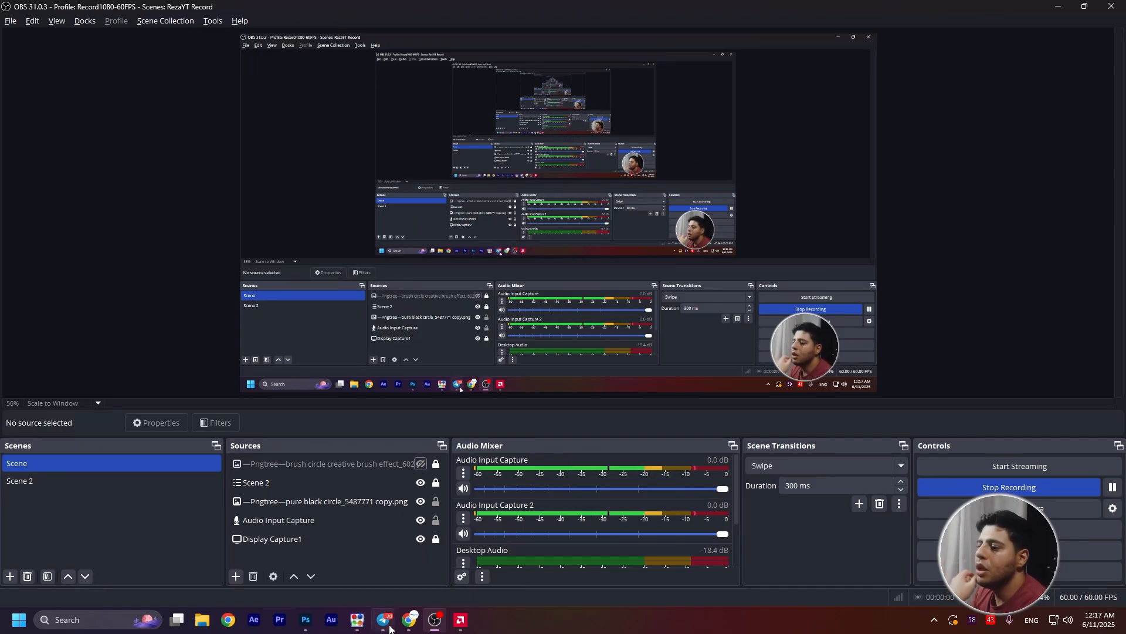
Switch to Photoshop, adjust the hue of the foreground color for the circle, and minimize the window
left_click(306, 620)
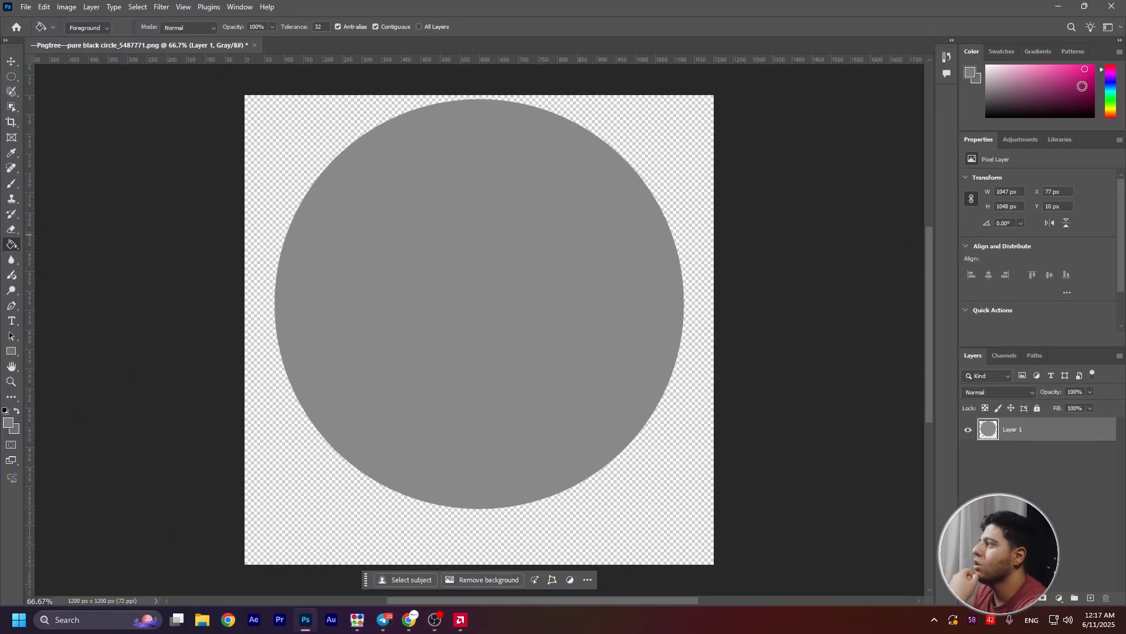
left_click(1107, 83)
left_click(1059, 7)
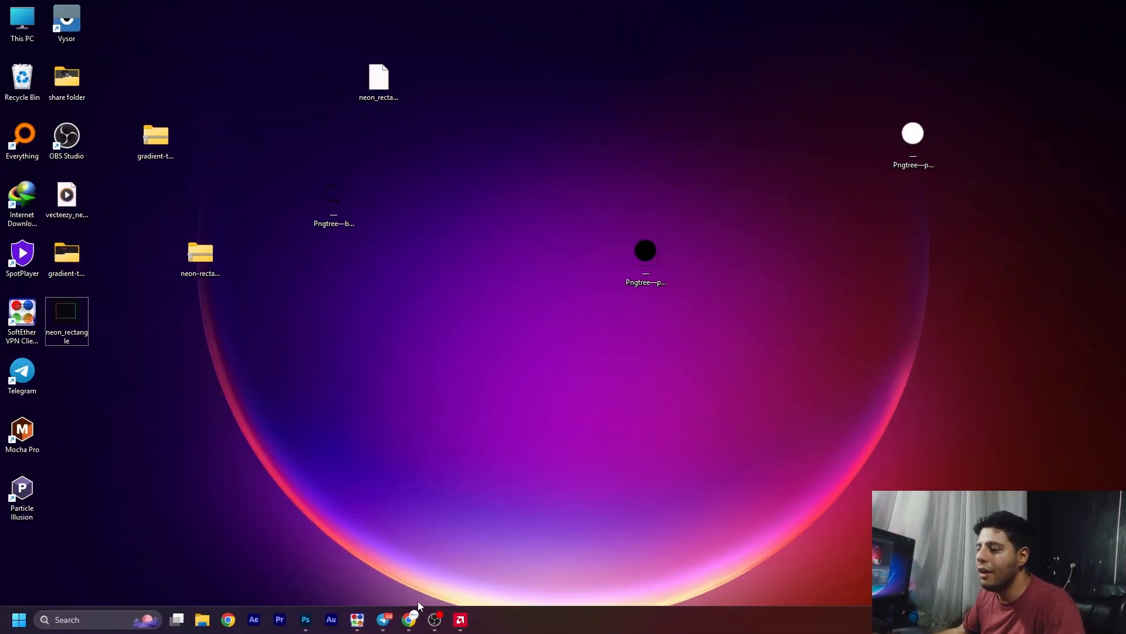
Switch to Chrome and browse the OBS border PNG images on Pngtree for a webcam frame
left_click(410, 618)
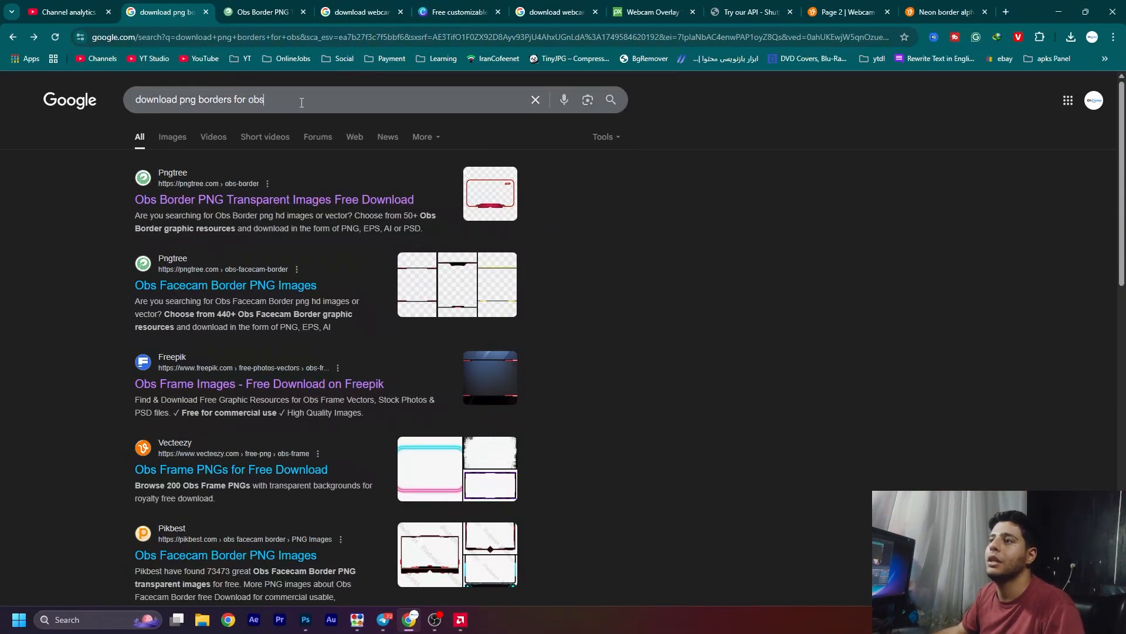
left_click(723, 301)
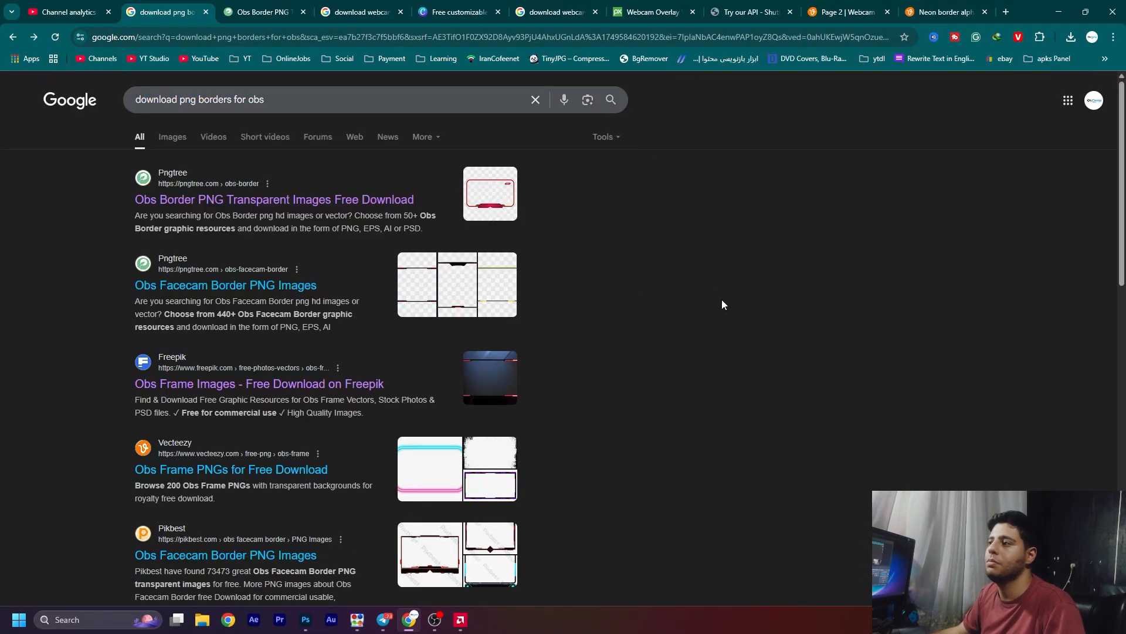
left_click(260, 6)
scroll(422, 246, "up", 2)
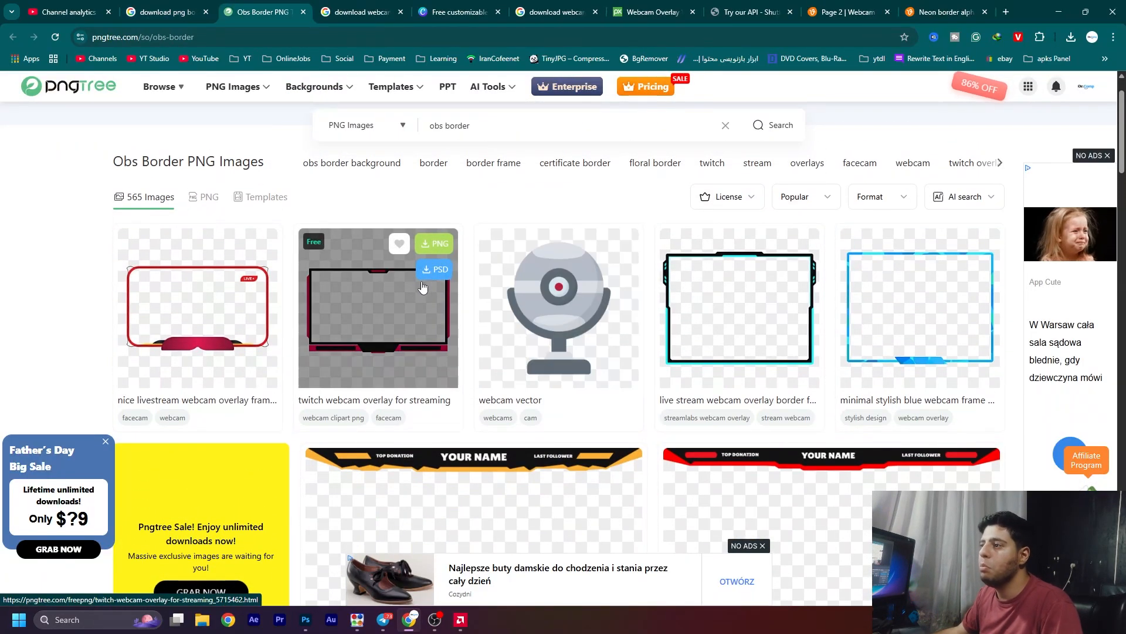
scroll(378, 317, "down", 3)
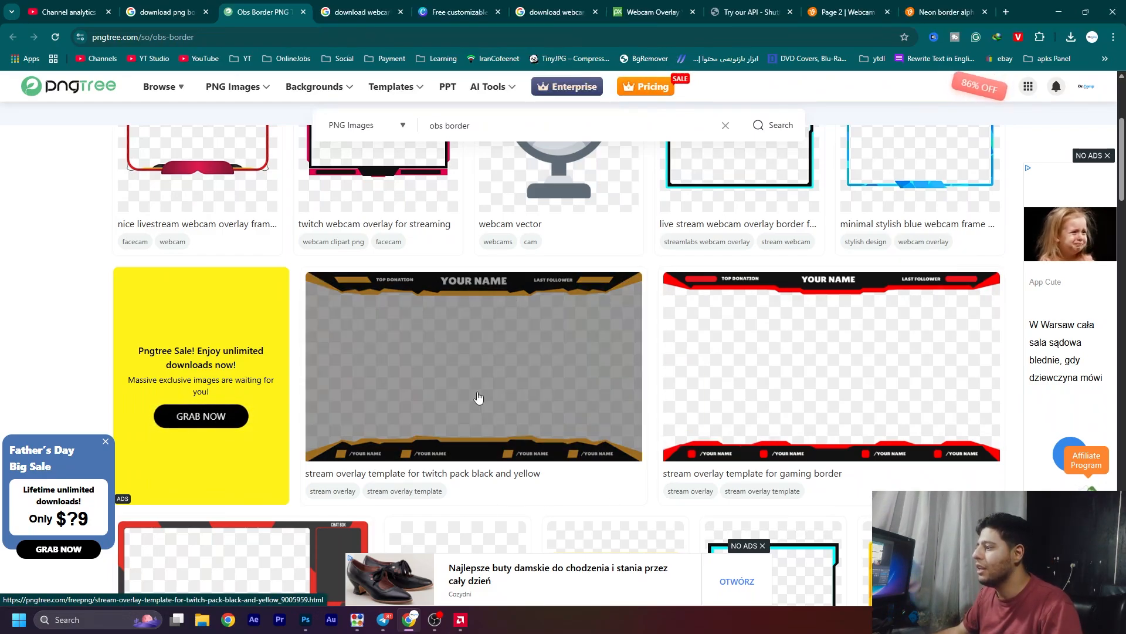
scroll(815, 385, "up", 2)
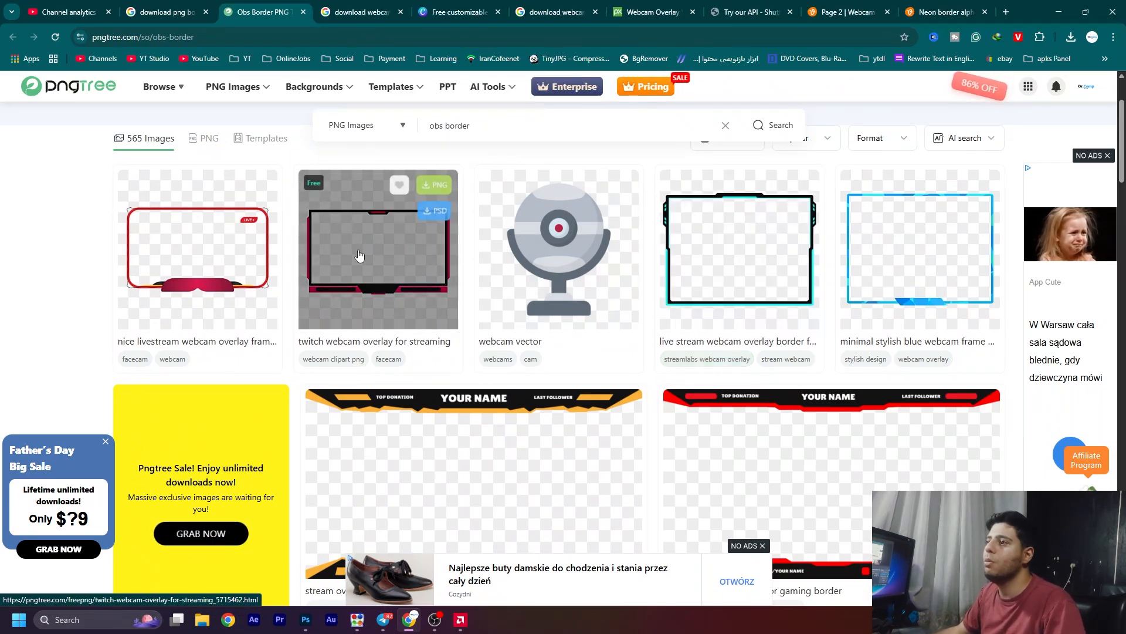
scroll(392, 341, "up", 2)
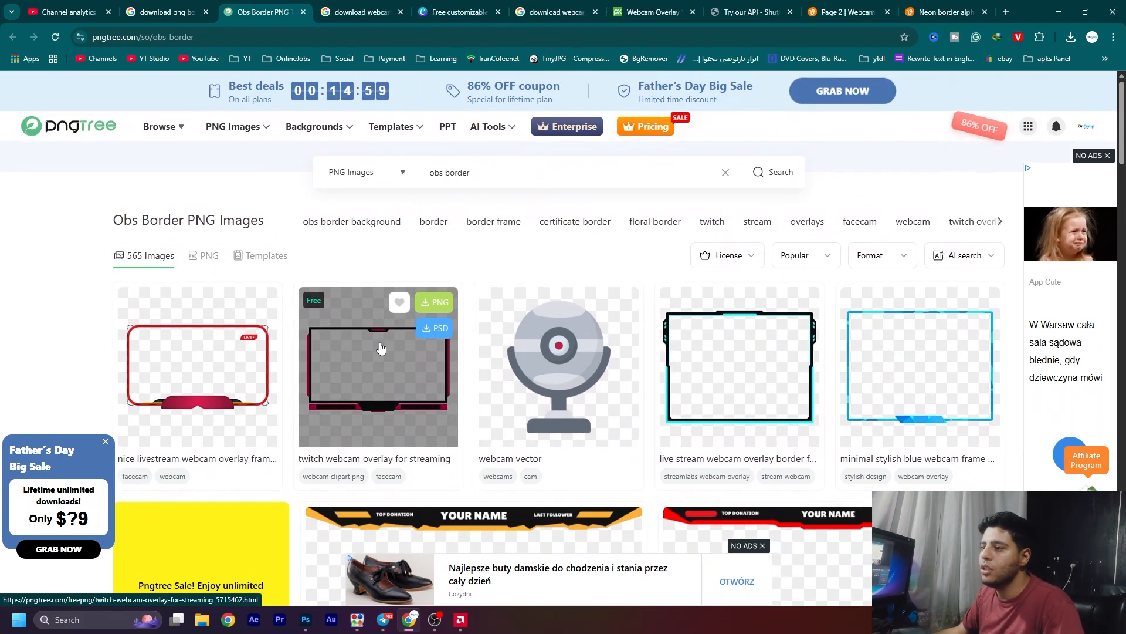
Download the PNG of the Twitch webcam overlay for streaming from Pngtree, and dismiss the premium offers
left_click(431, 302)
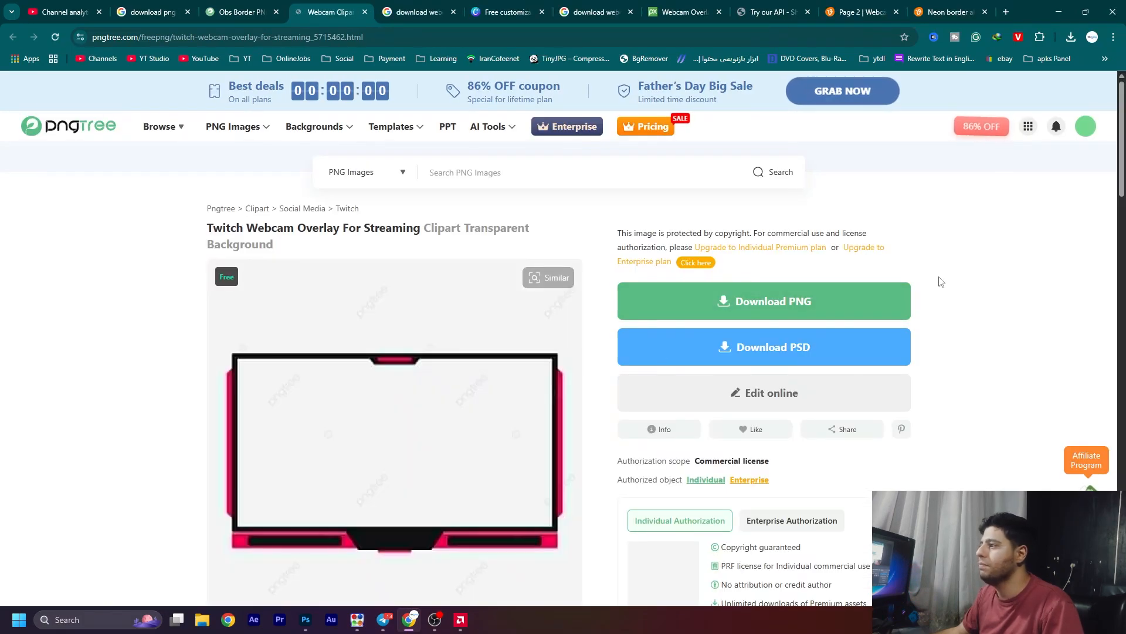
scroll(940, 282, "down", 1)
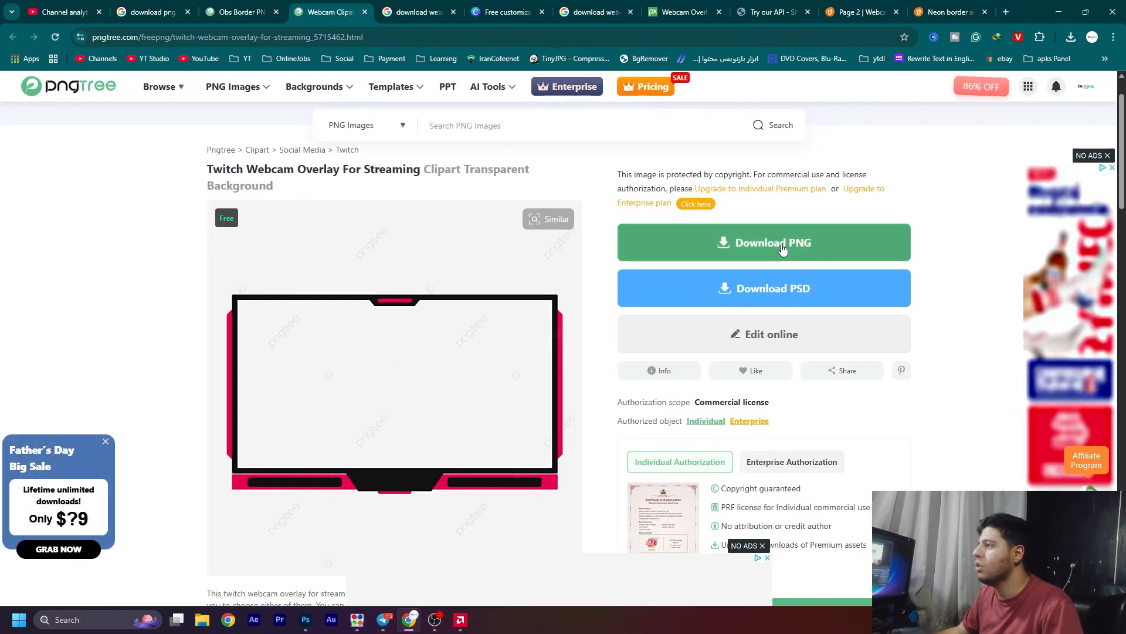
left_click(782, 247)
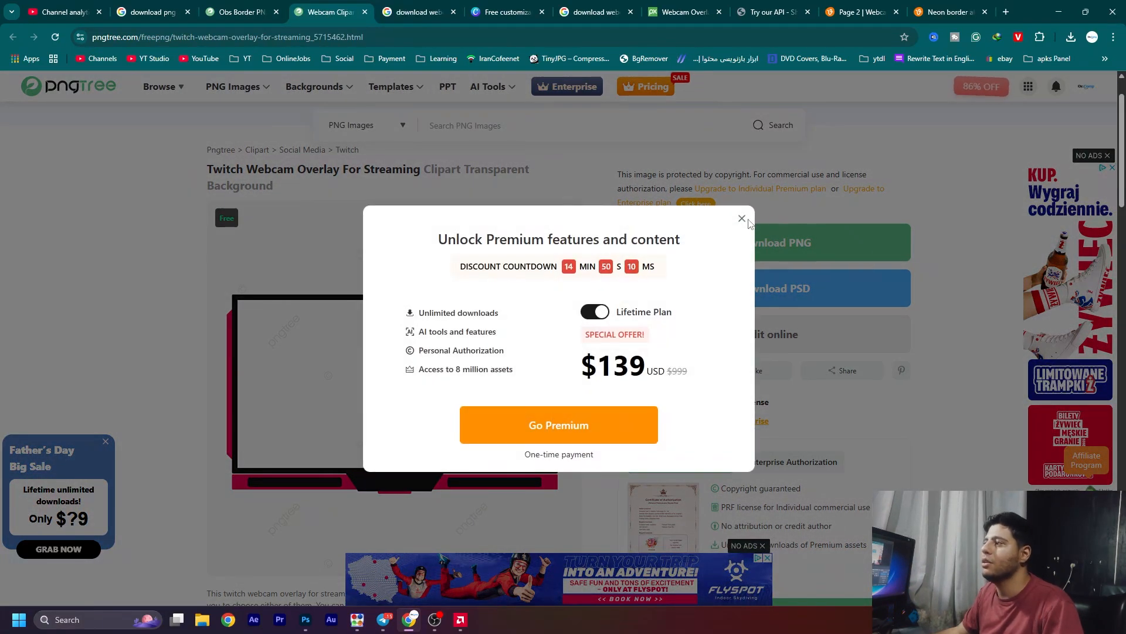
left_click(743, 221)
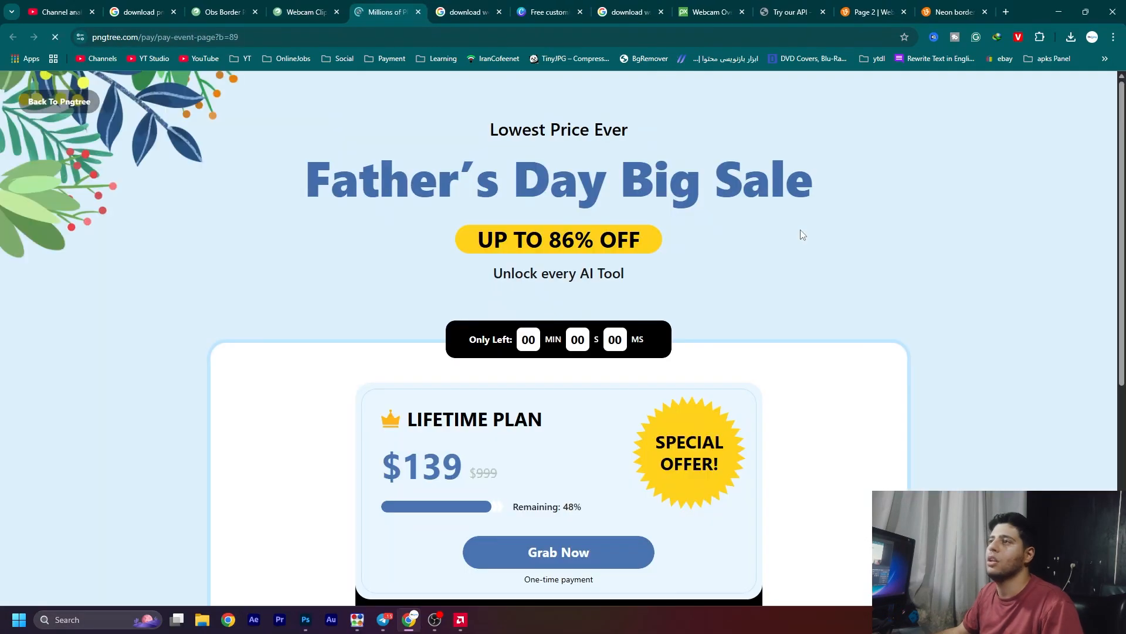
left_click(418, 12)
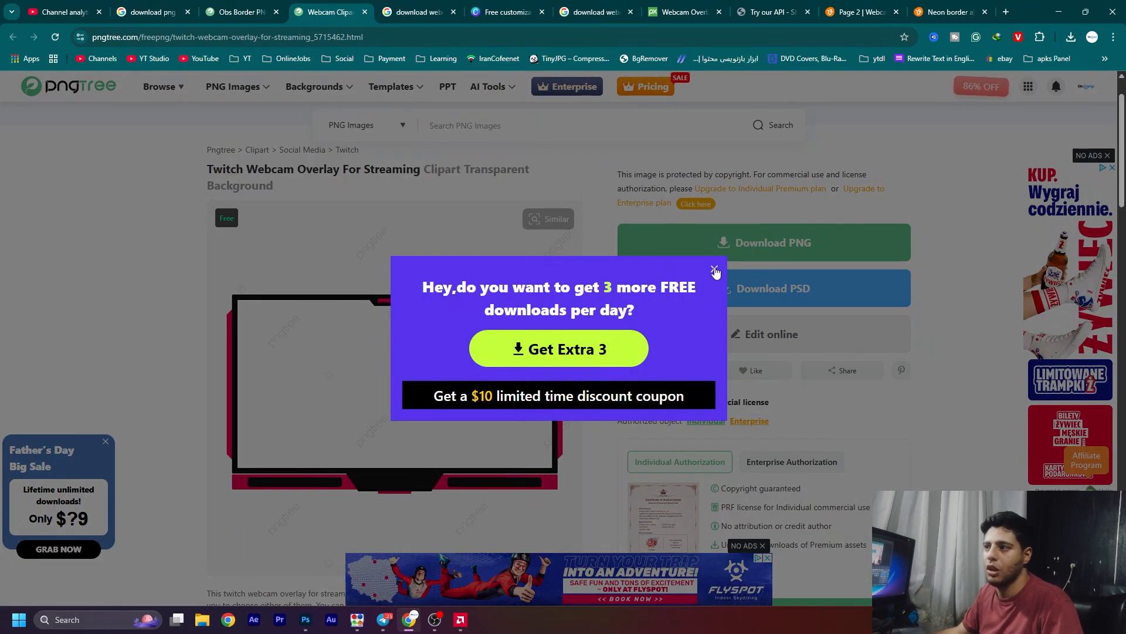
left_click(714, 269)
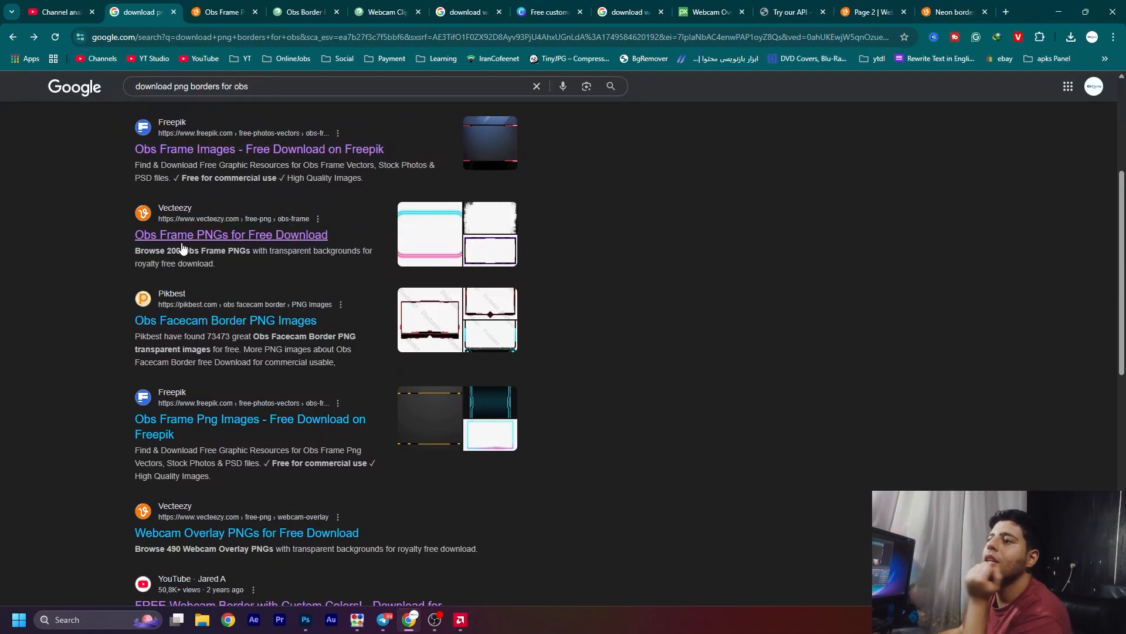
Open Vecteezy's OBS Frame PNGs page and choose the free purple-and-pink gaming panel frame
left_click(218, 7)
scroll(240, 329, "down", 4)
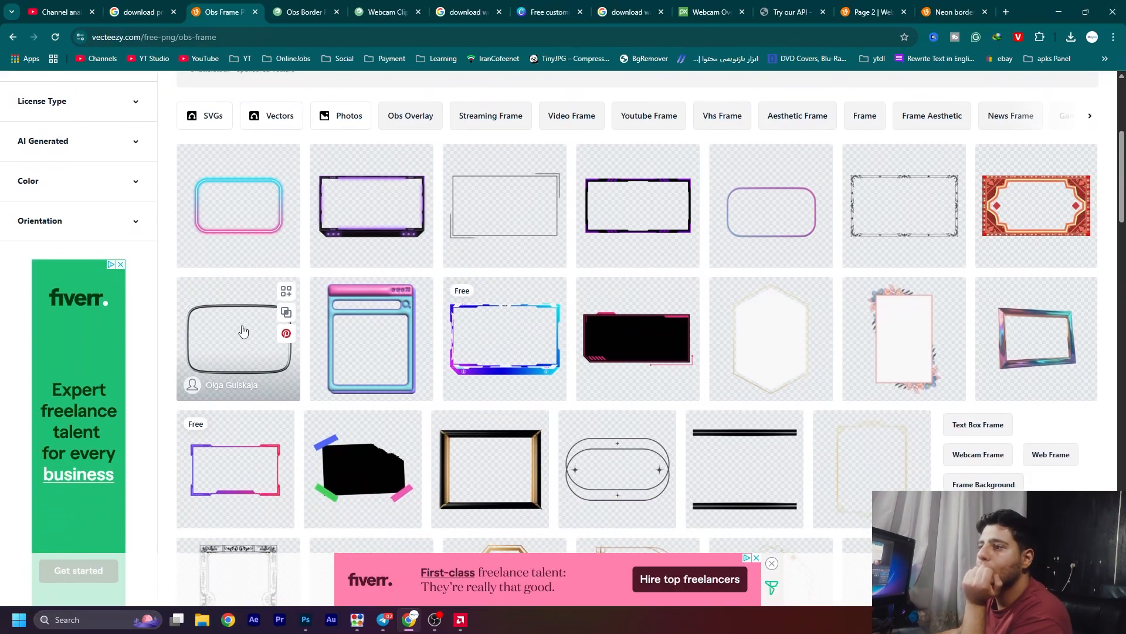
left_click(232, 349)
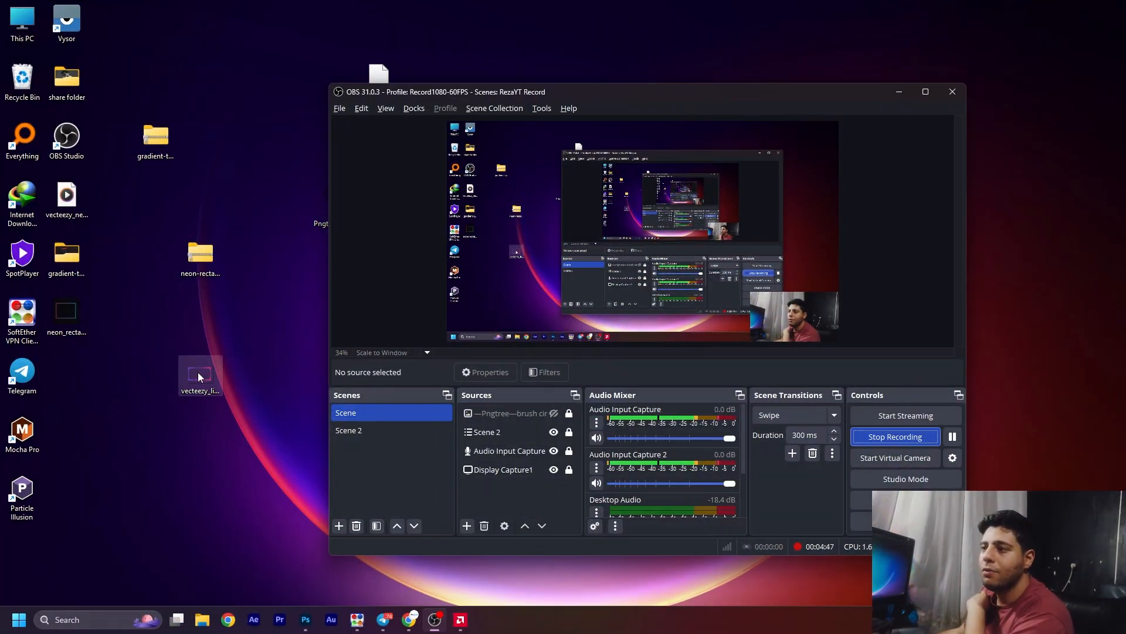
Add the Vecteezy live stream gaming panel PNG from the desktop to Scene in OBS, and fit it around the rectangular webcam
left_click_drag(199, 373, 596, 228)
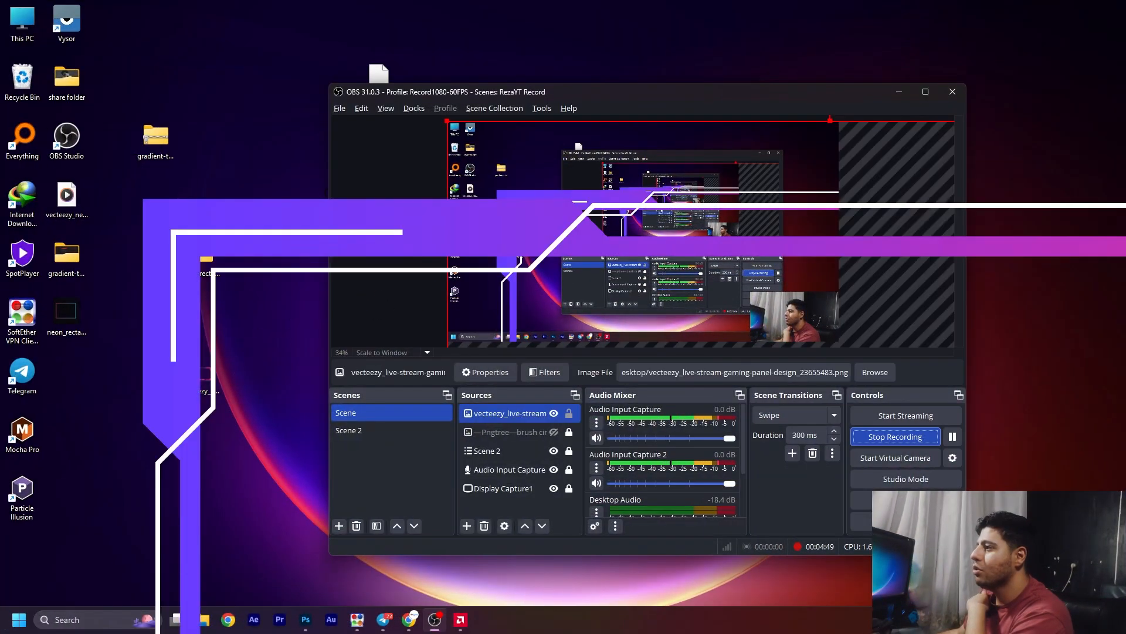
left_click_drag(446, 120, 662, 263)
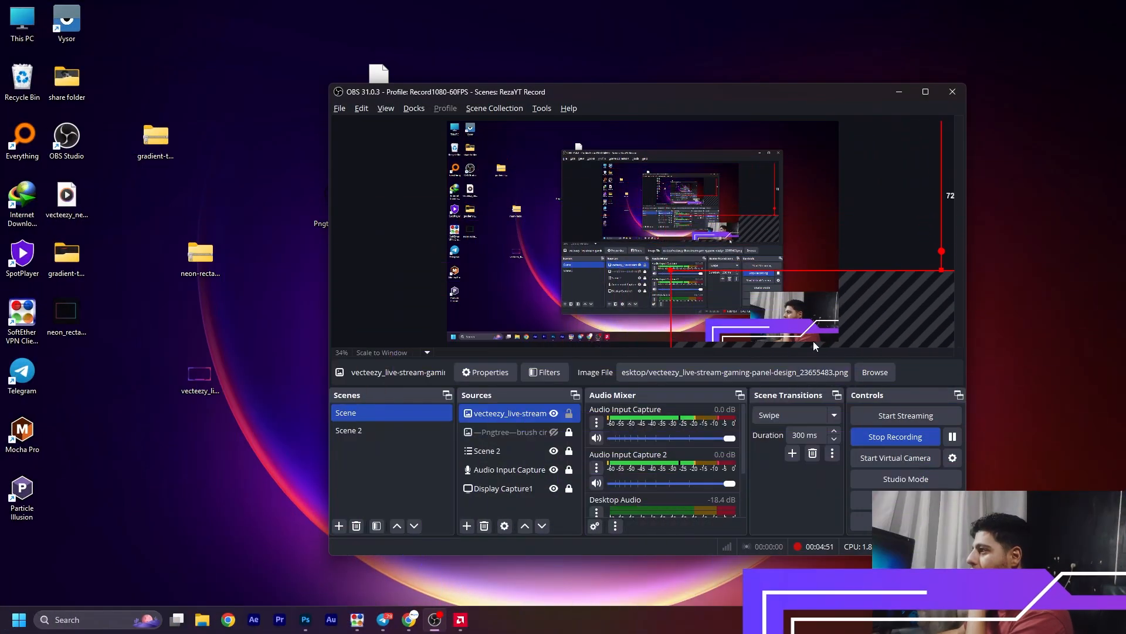
left_click_drag(814, 340, 582, 206)
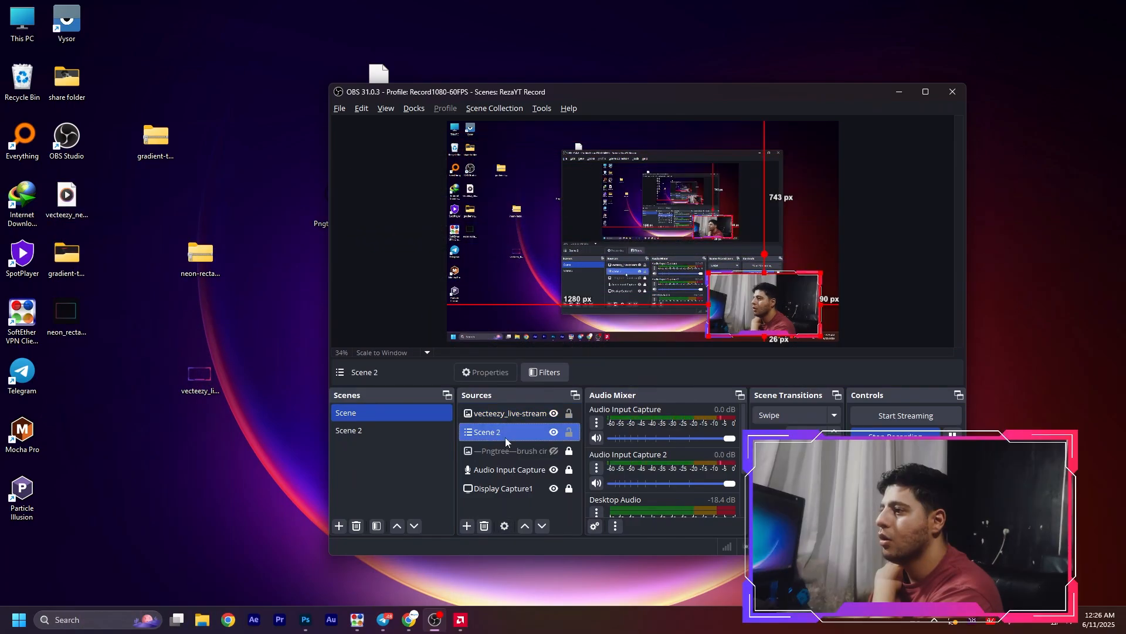
Lock the Vecteezy frame and Scene 2 sources in place
left_click(506, 418, "ctrl")
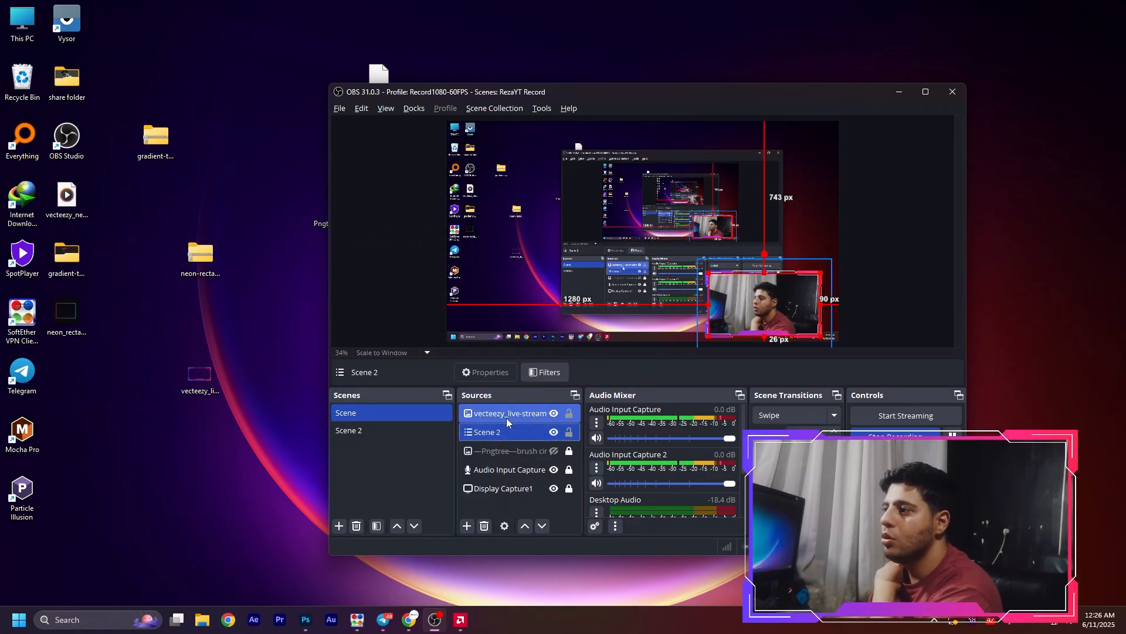
left_click(505, 435)
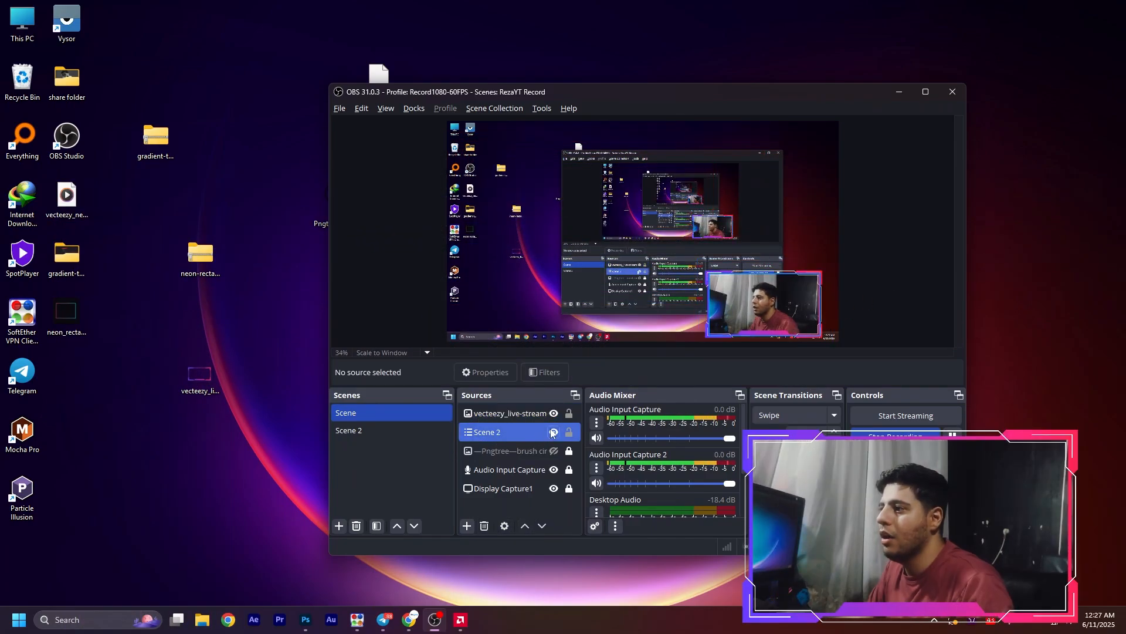
left_click(569, 432)
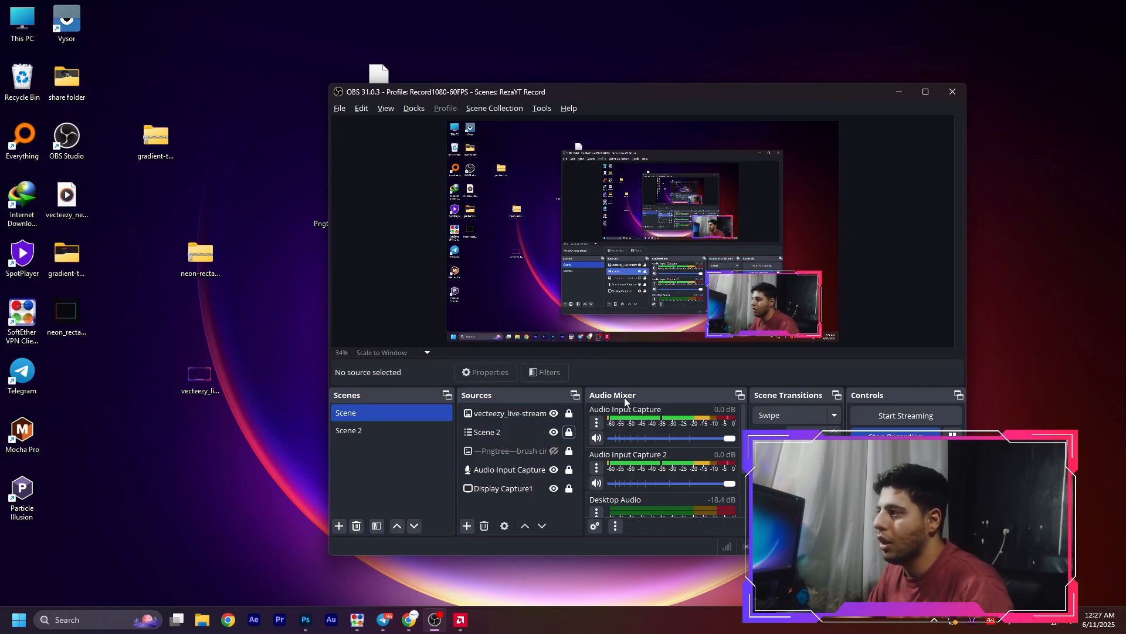
left_click_drag(891, 260, 638, 315)
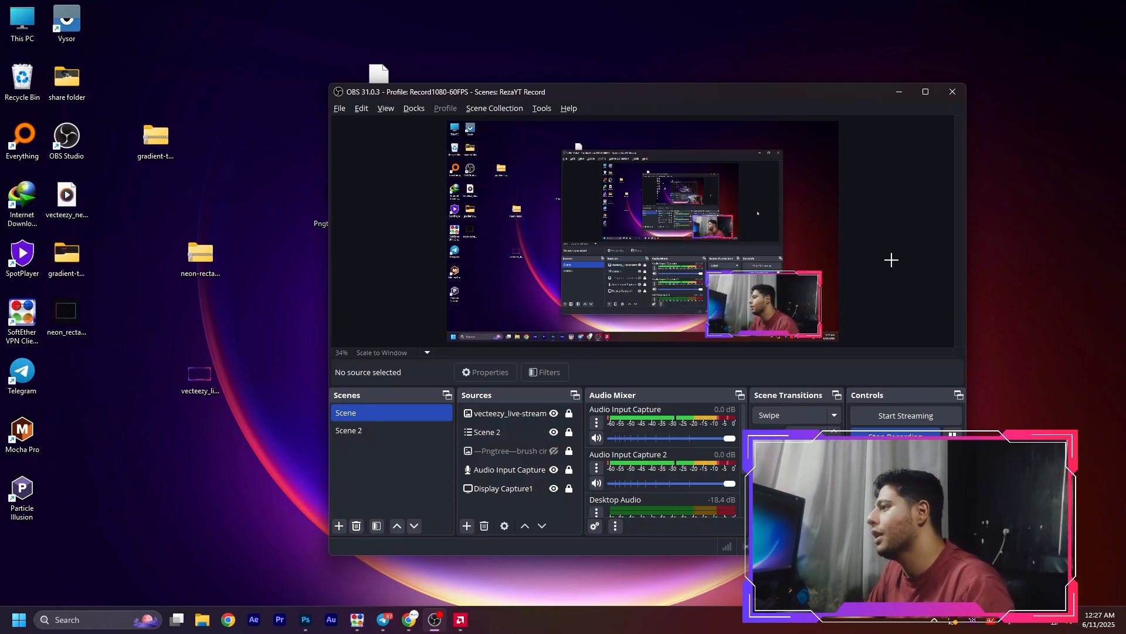
left_click_drag(892, 259, 621, 320)
left_click_drag(742, 225, 777, 258)
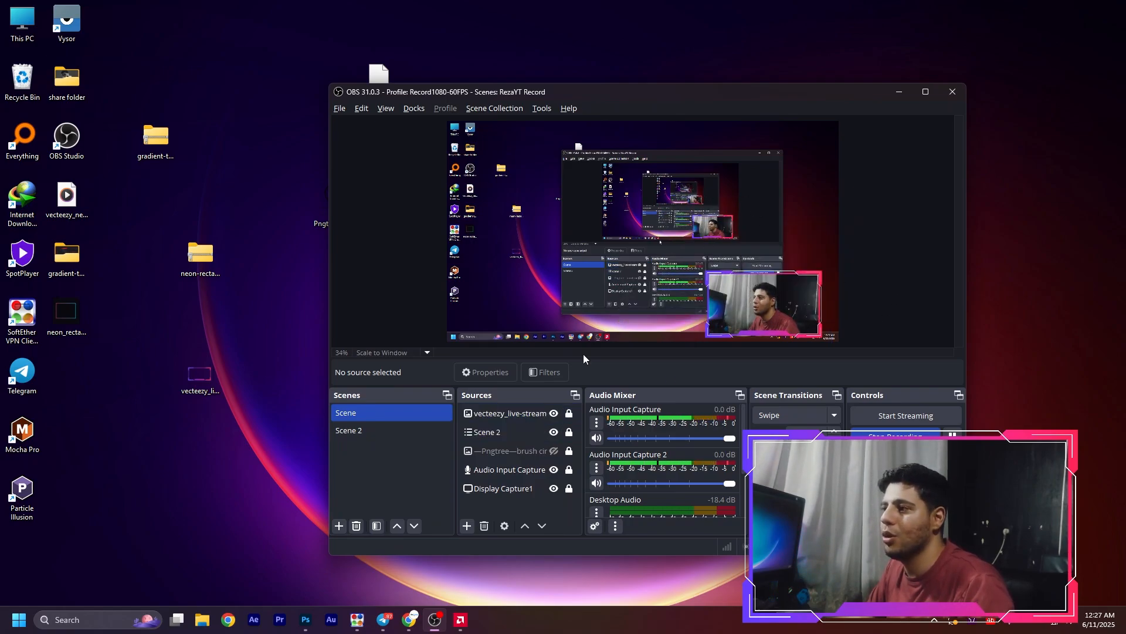
Unlock the Vecteezy frame and Scene 2 sources, and group them under the name webcam
left_click(569, 415)
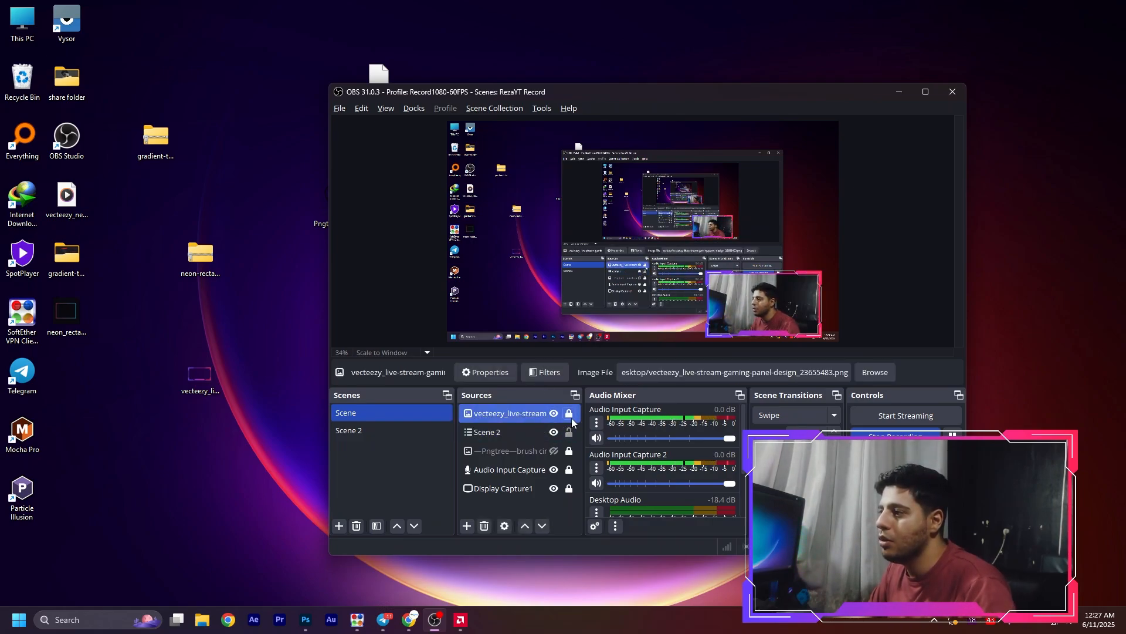
left_click(512, 431, "ctrl")
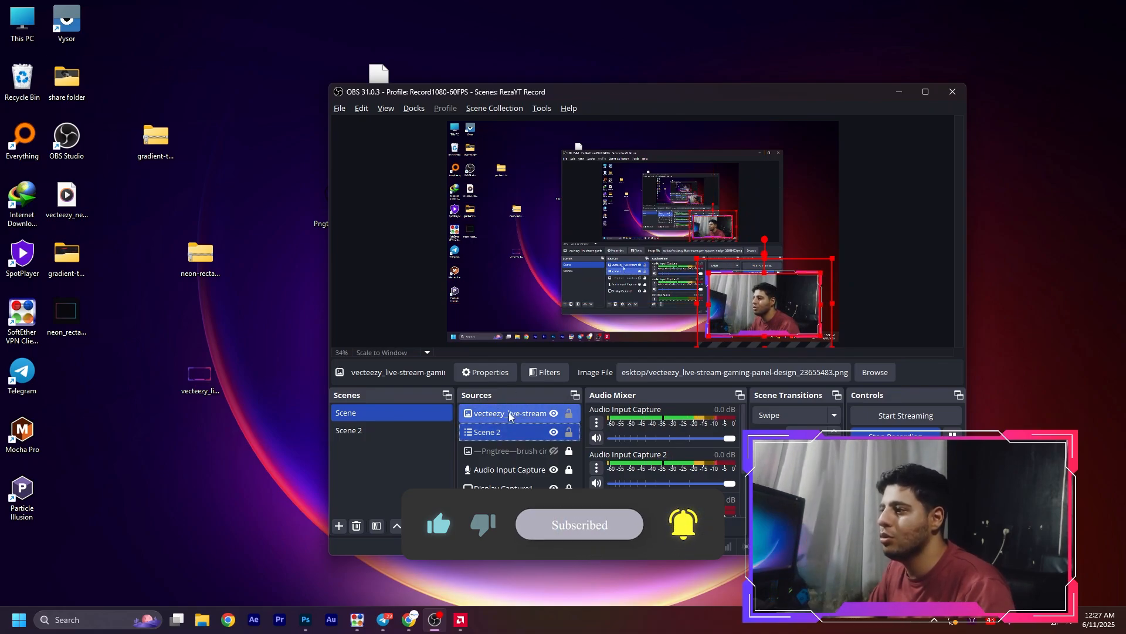
right_click(509, 414)
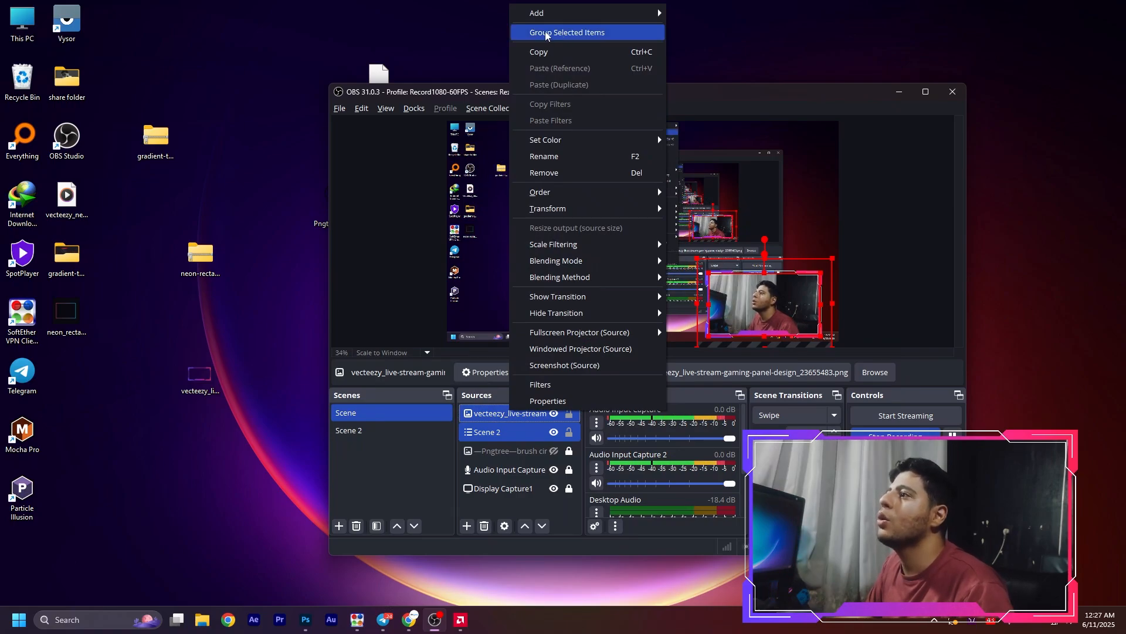
left_click(583, 33)
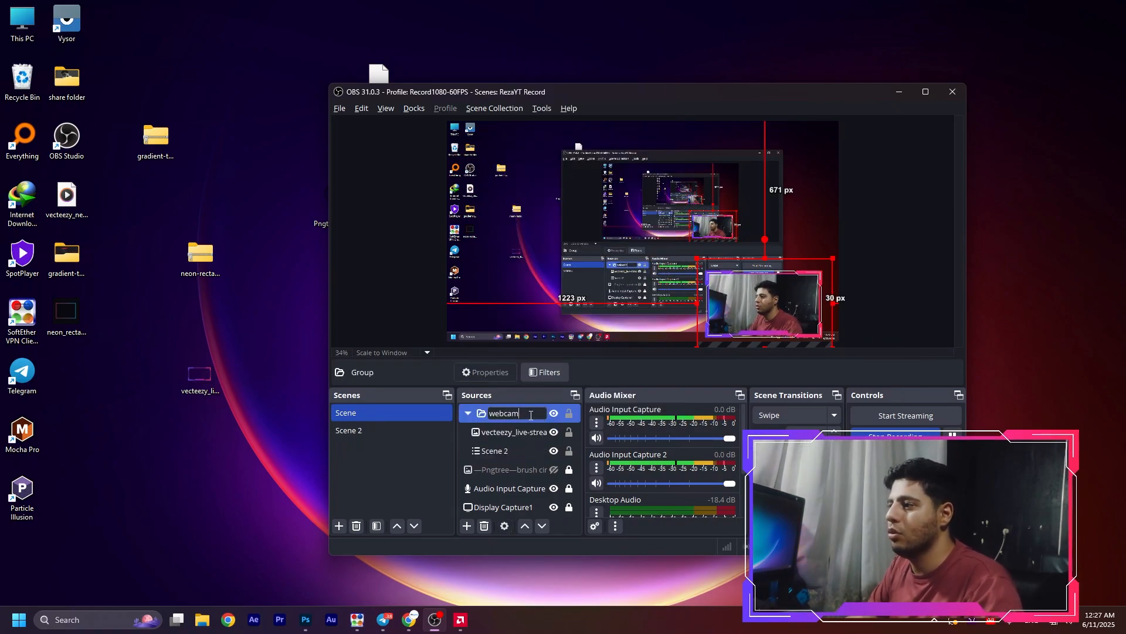
type("webcam")
key("Return")
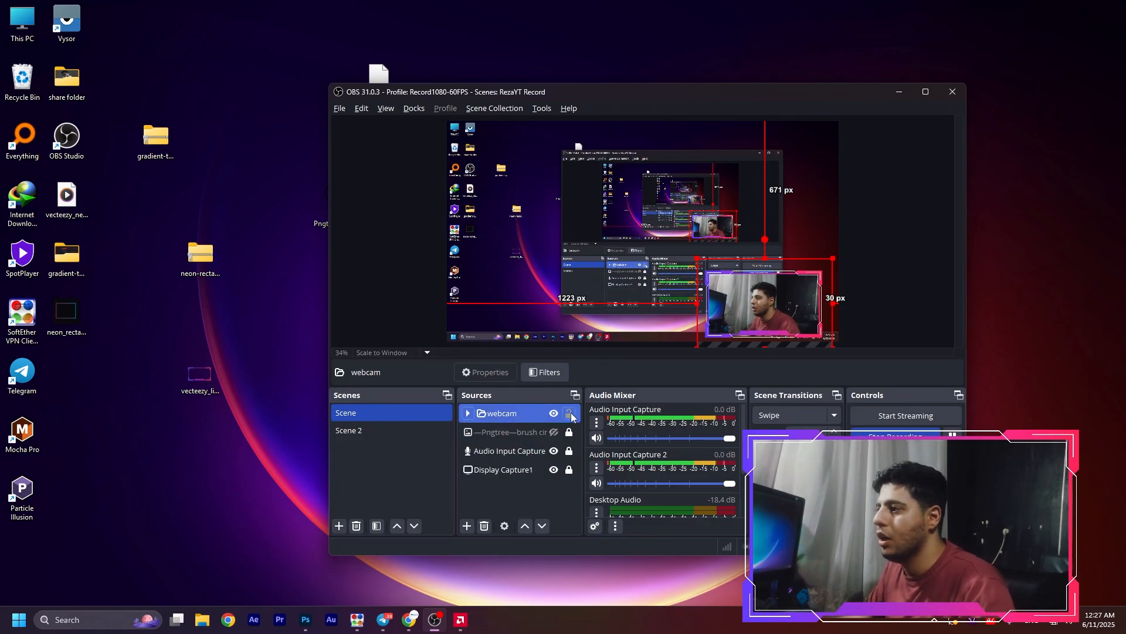
With the webcam group unlocked, shrink it and move it up and right so it sits fully inside the lower-right corner of the canvas
left_click(570, 414)
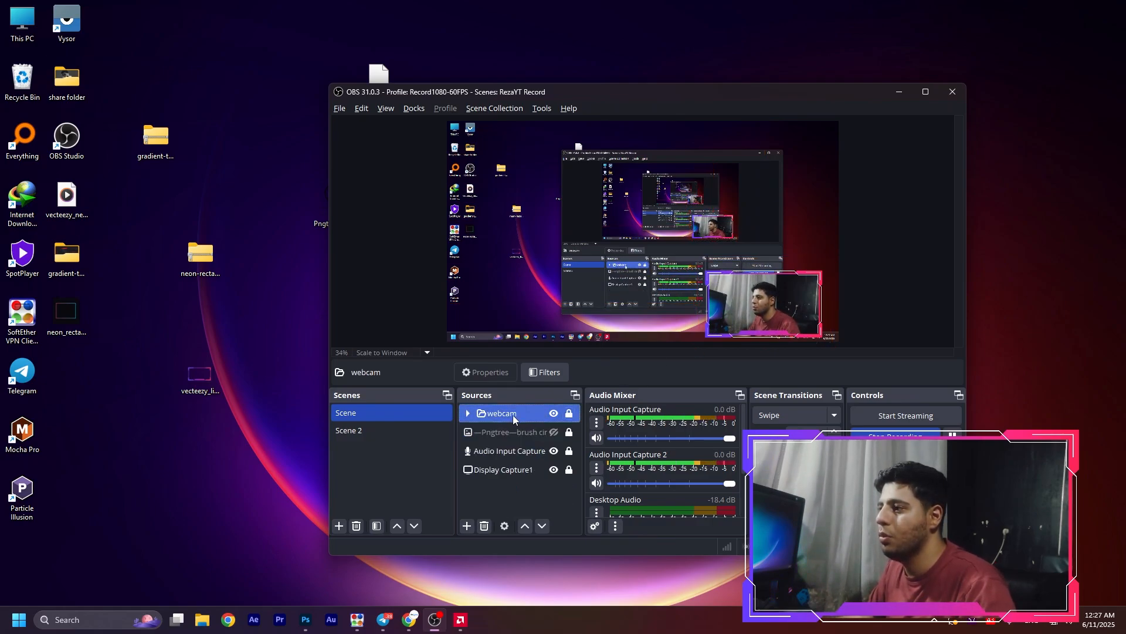
left_click(569, 414)
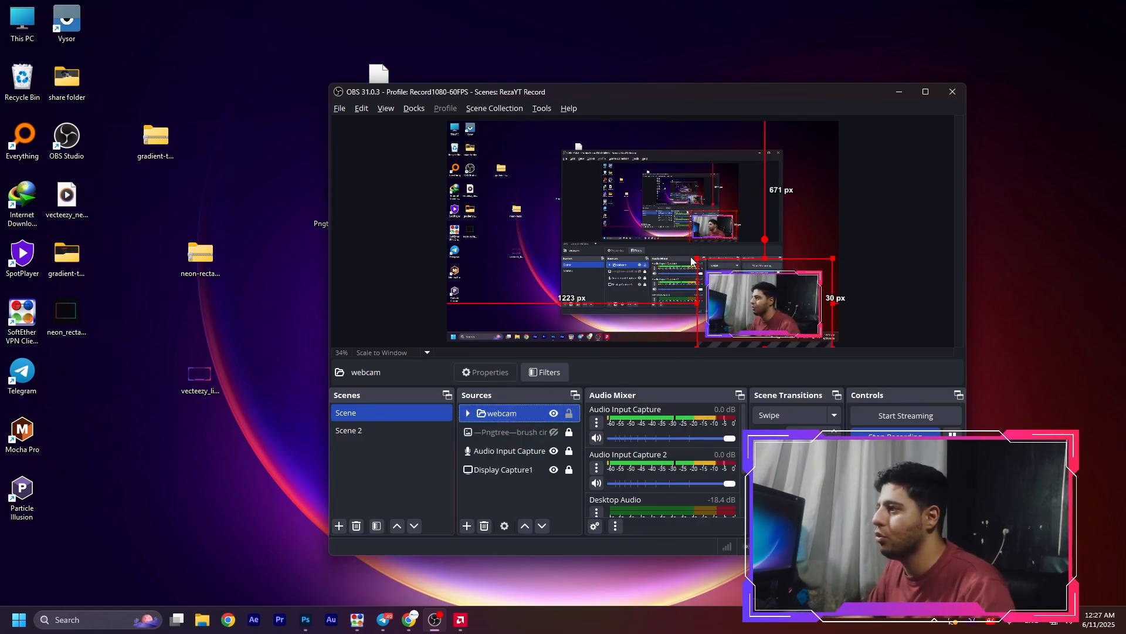
left_click_drag(697, 257, 718, 278)
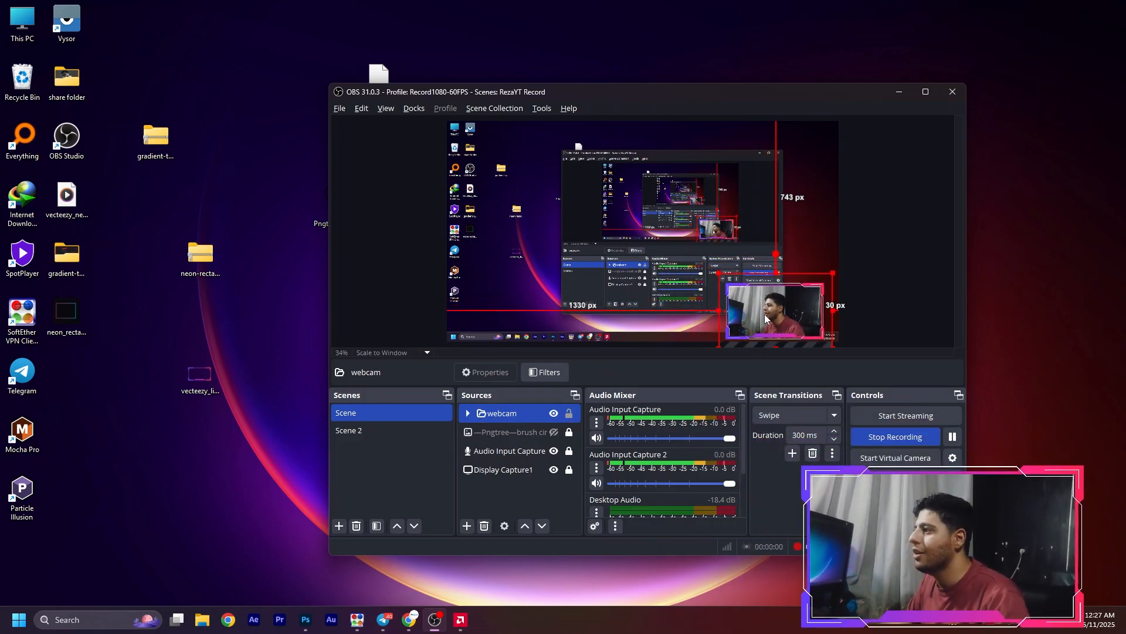
left_click_drag(766, 319, 769, 309)
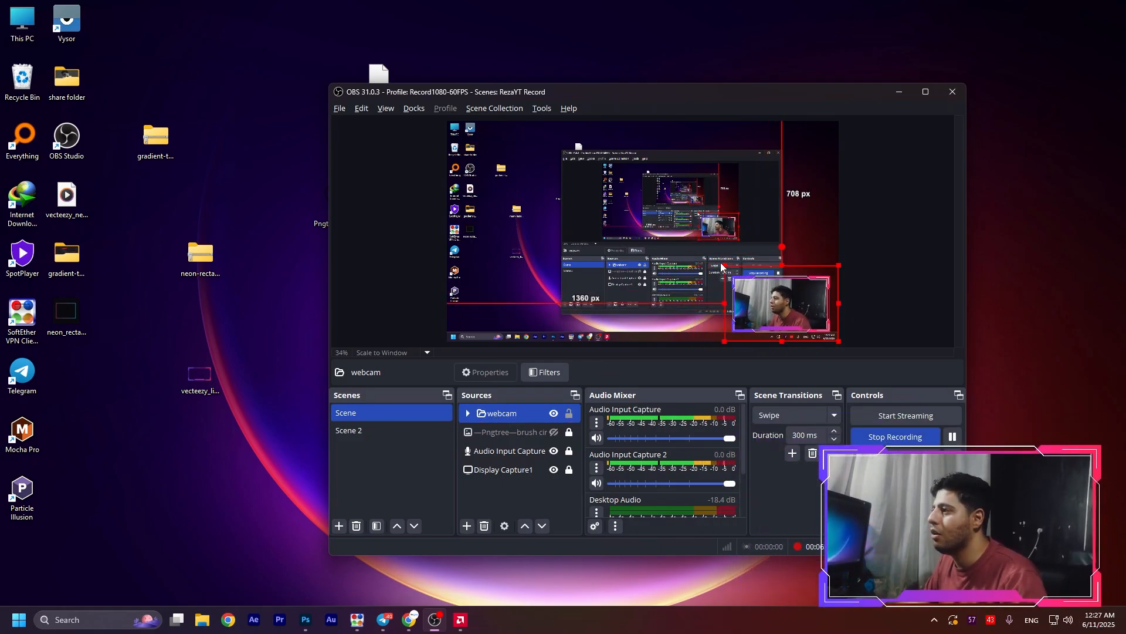
left_click_drag(722, 262, 738, 279)
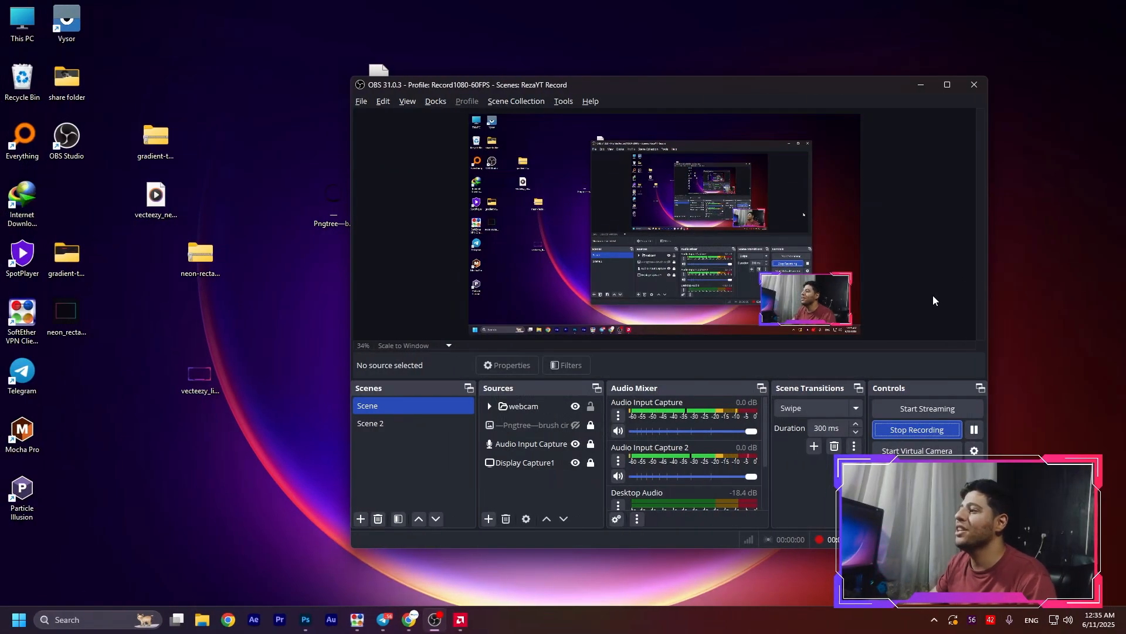
Switch to Chrome and examine the Google results for "download animated video borders" and Vecteezy's Border Videos page for usable animated borders
left_click(410, 617)
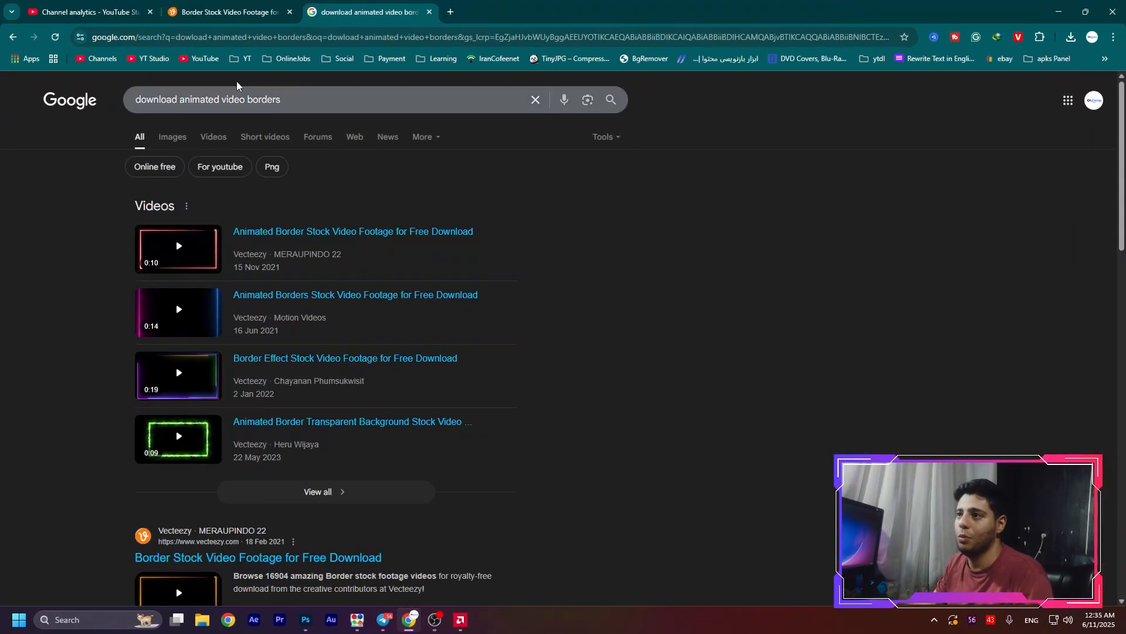
left_click_drag(147, 97, 115, 101)
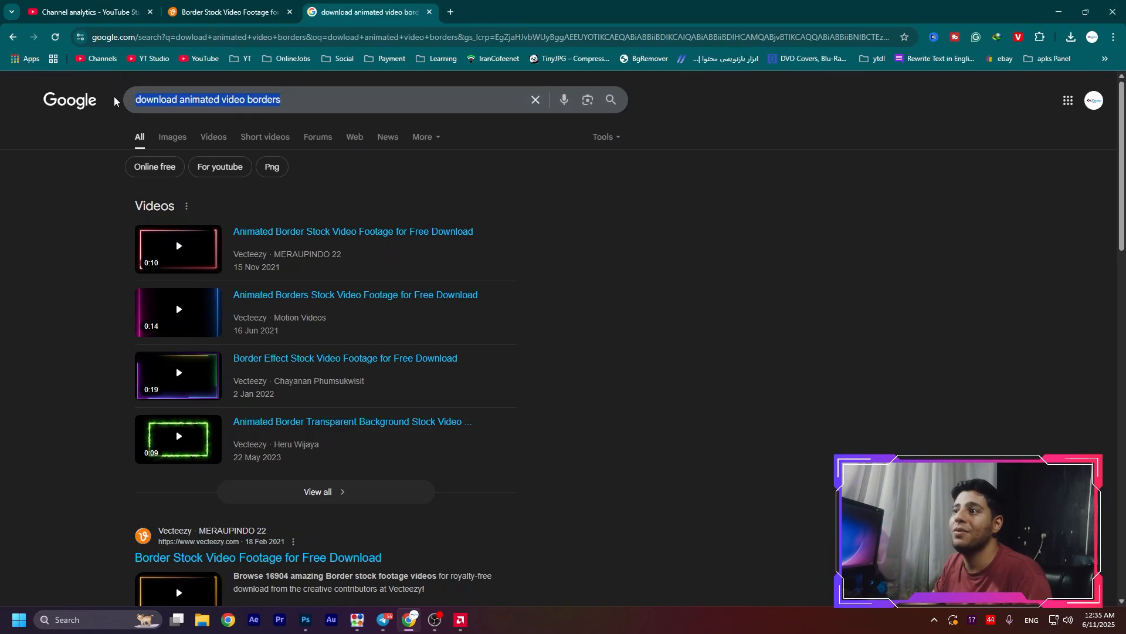
left_click(719, 251)
scroll(678, 186, "down", 3)
scroll(625, 391, "down", 5)
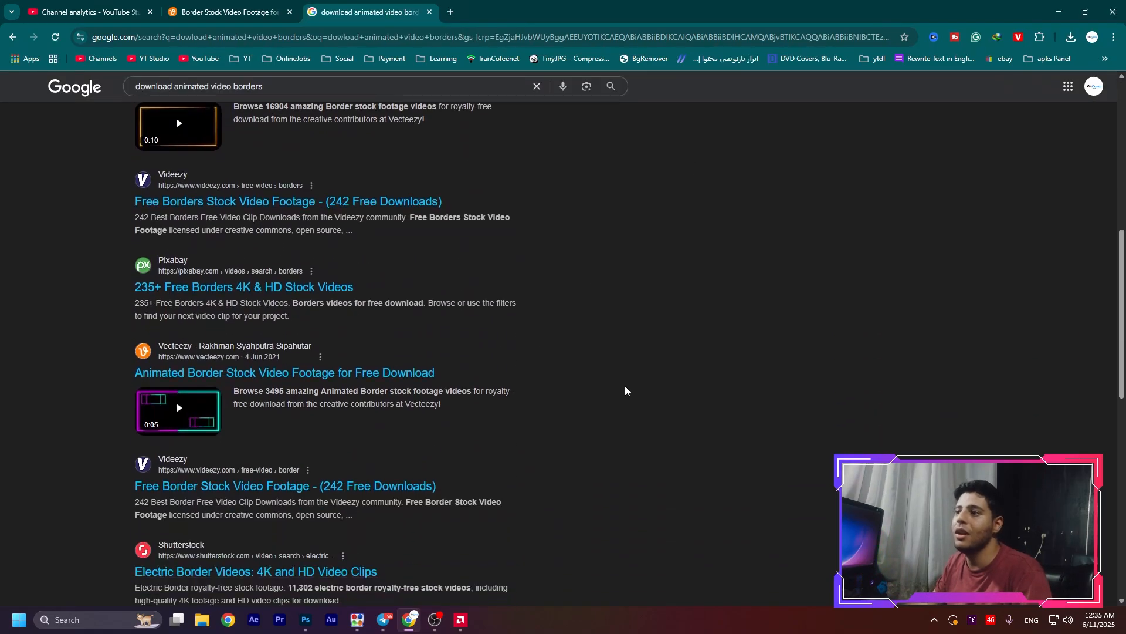
scroll(731, 399, "up", 4)
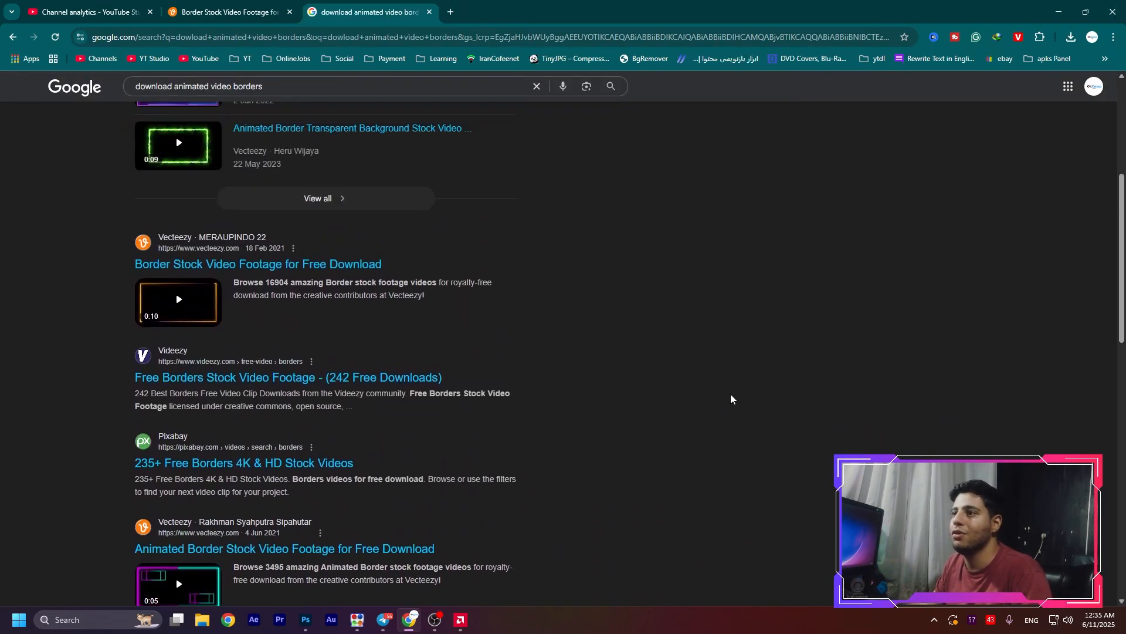
left_click(242, 12)
scroll(616, 284, "down", 8)
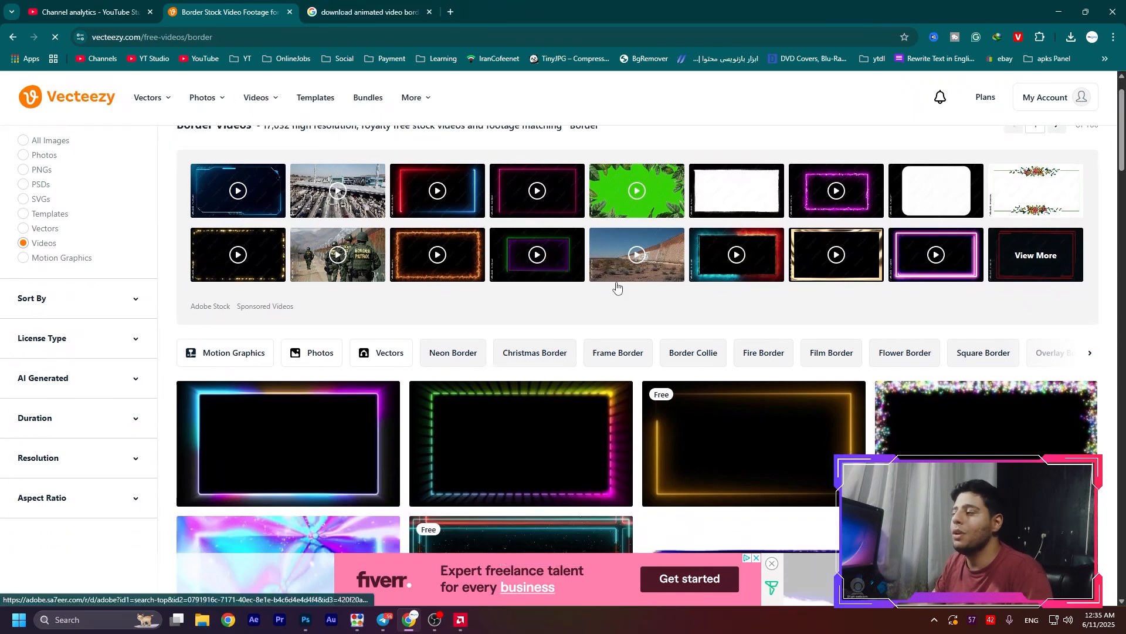
scroll(710, 298, "down", 2)
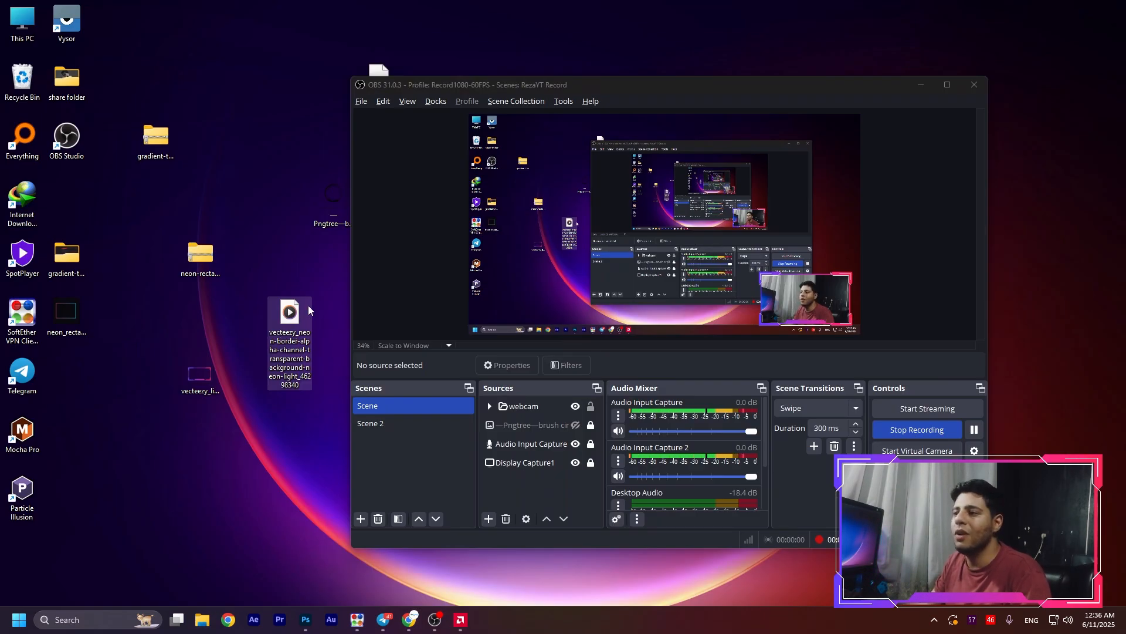
Add a new Media Source to Scene in OBS using the Vecteezy neon border alpha-channel MOV from the desktop, with looping enabled
left_click(529, 477)
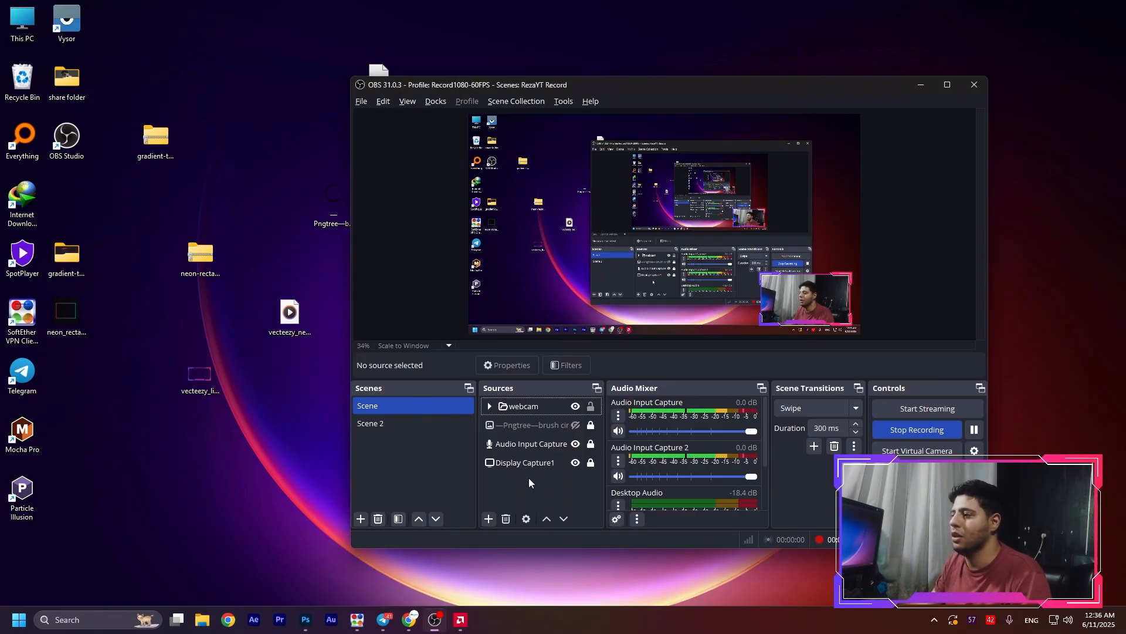
left_click(485, 518)
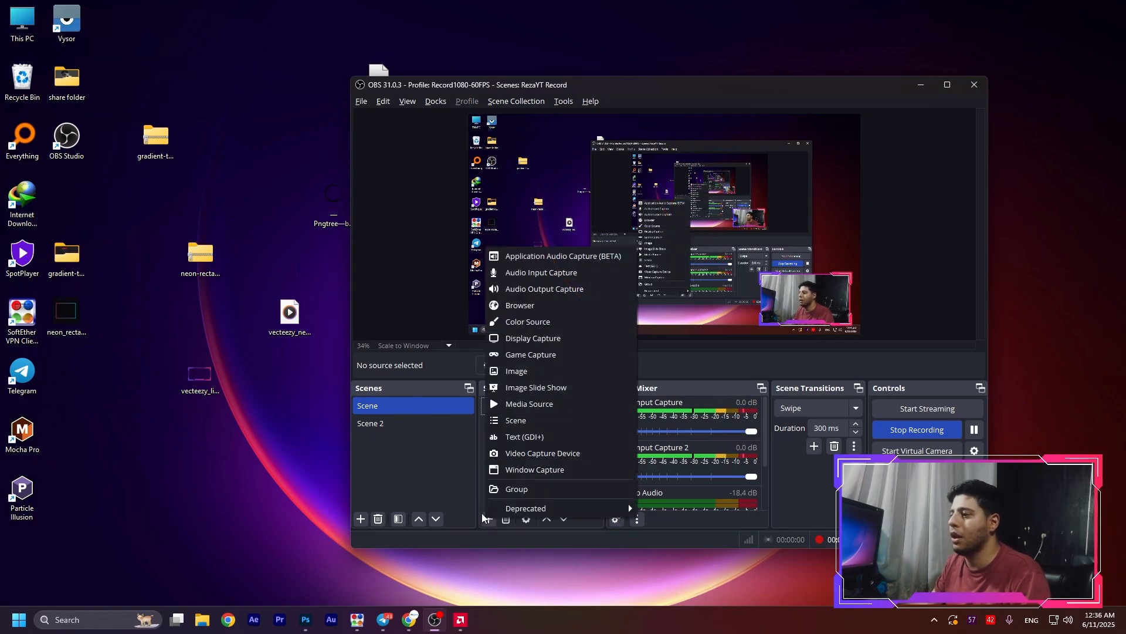
left_click(499, 404)
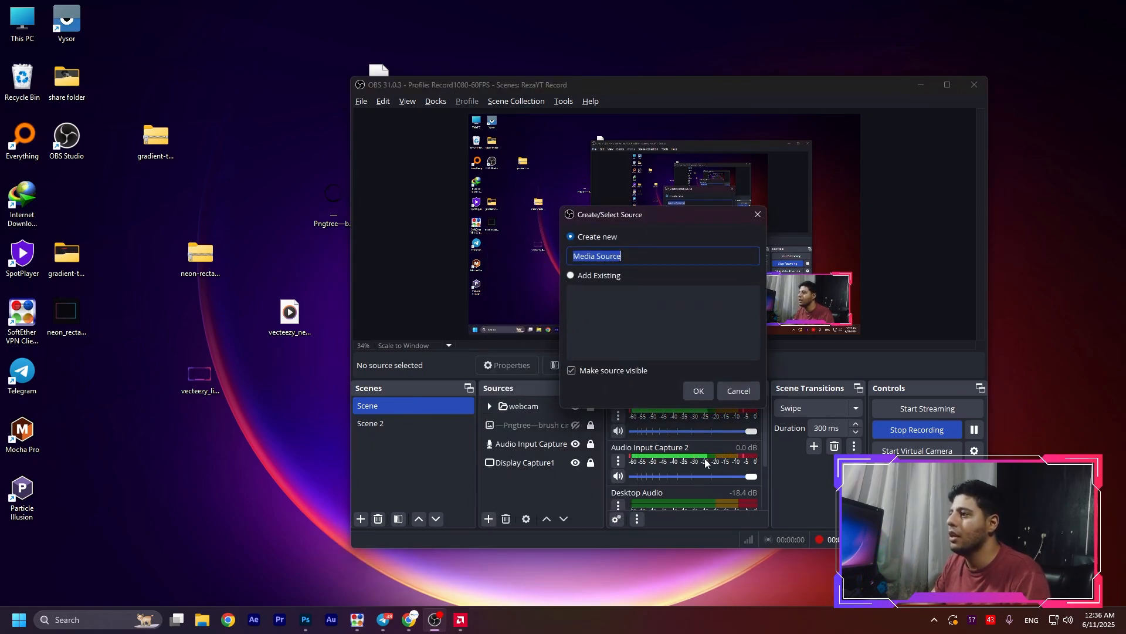
left_click(697, 390)
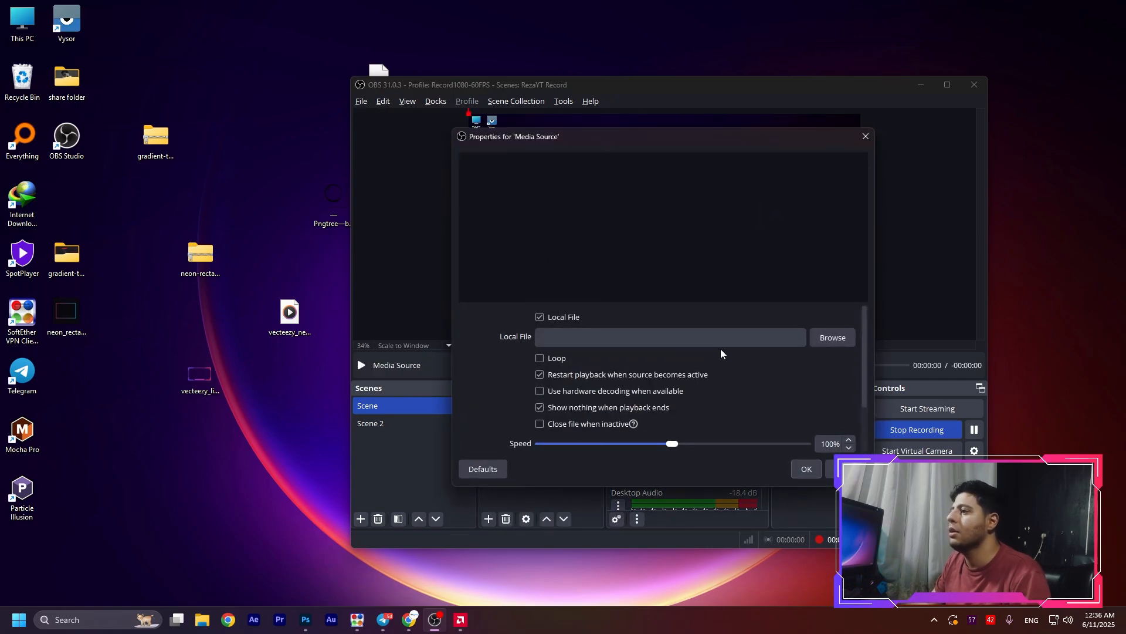
left_click(841, 342)
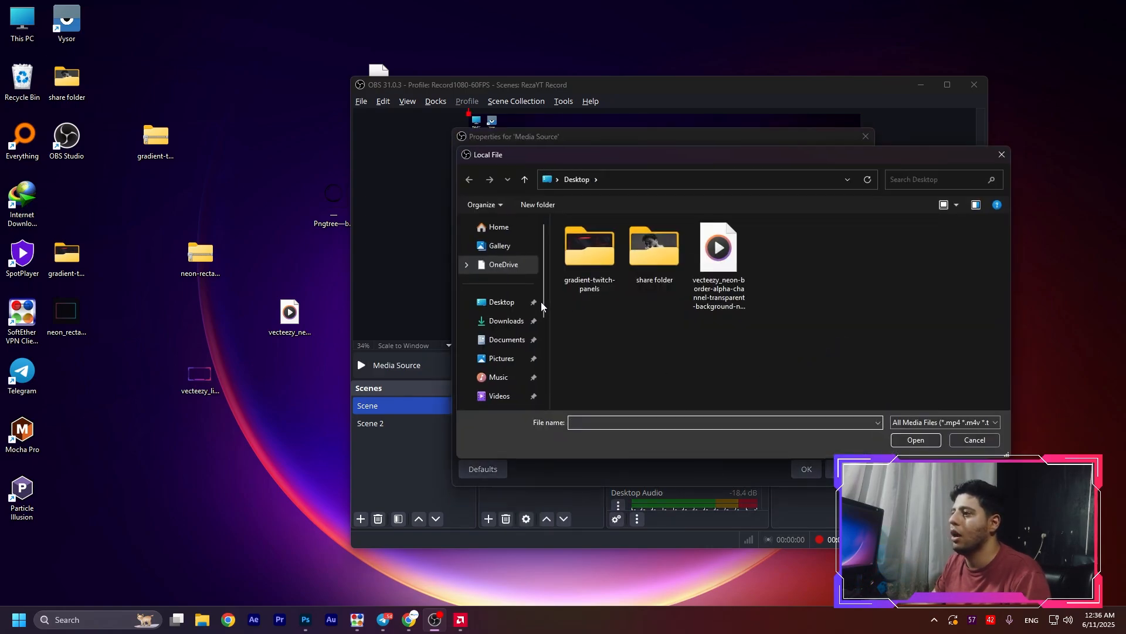
double_click(719, 261)
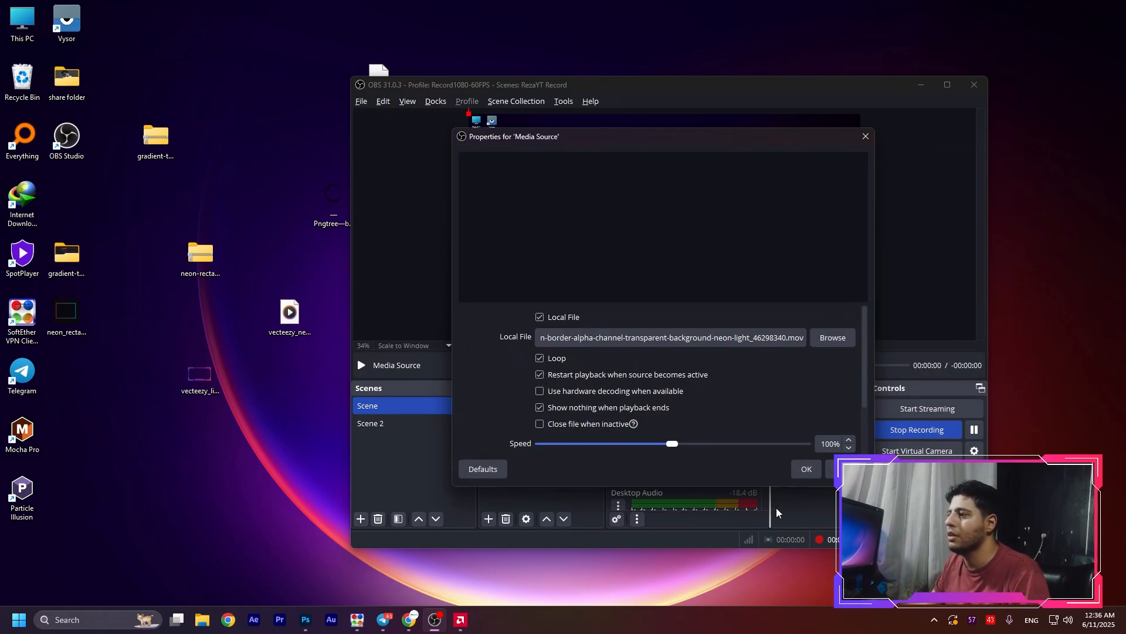
left_click(805, 470)
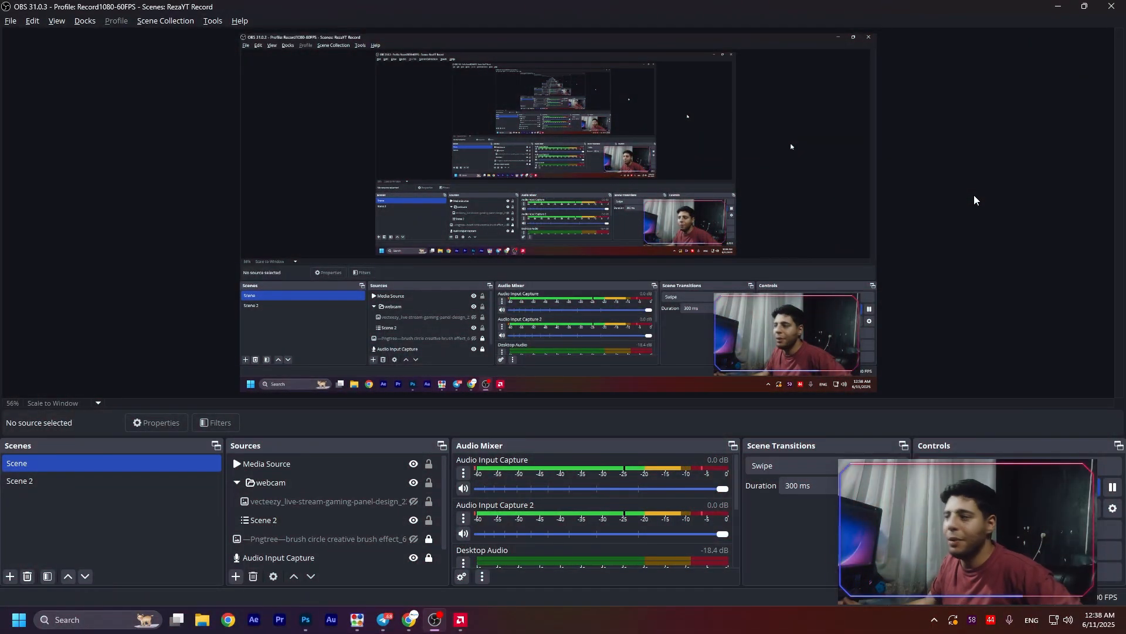
left_click_drag(1009, 181, 971, 232)
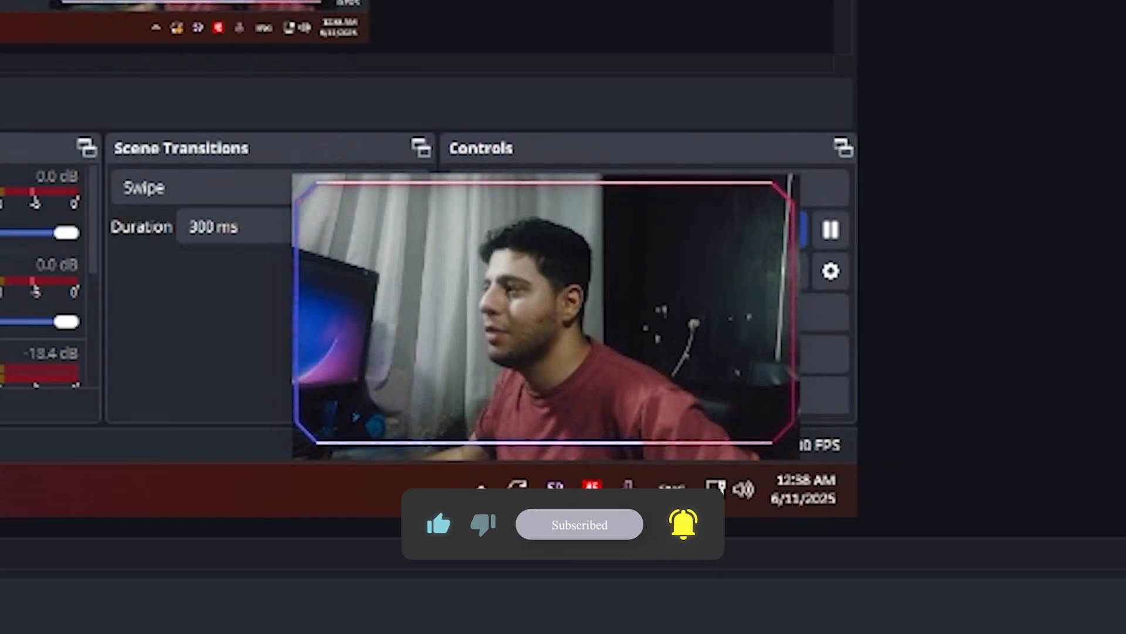
left_click_drag(1125, 0, 0, 72)
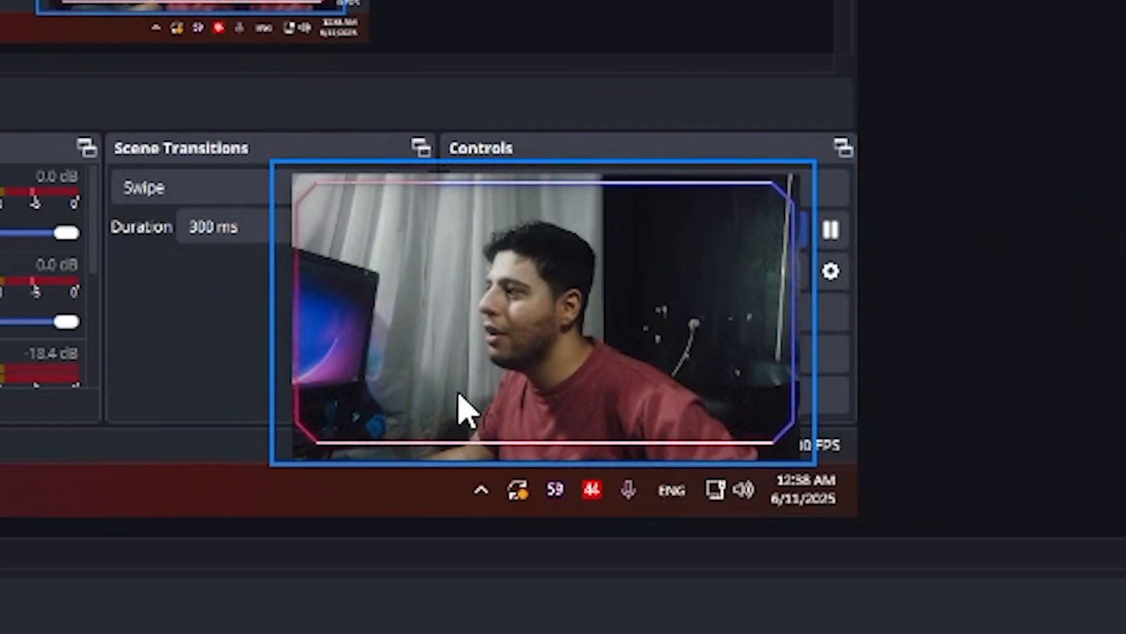
left_click_drag(1125, 0, 0, 517)
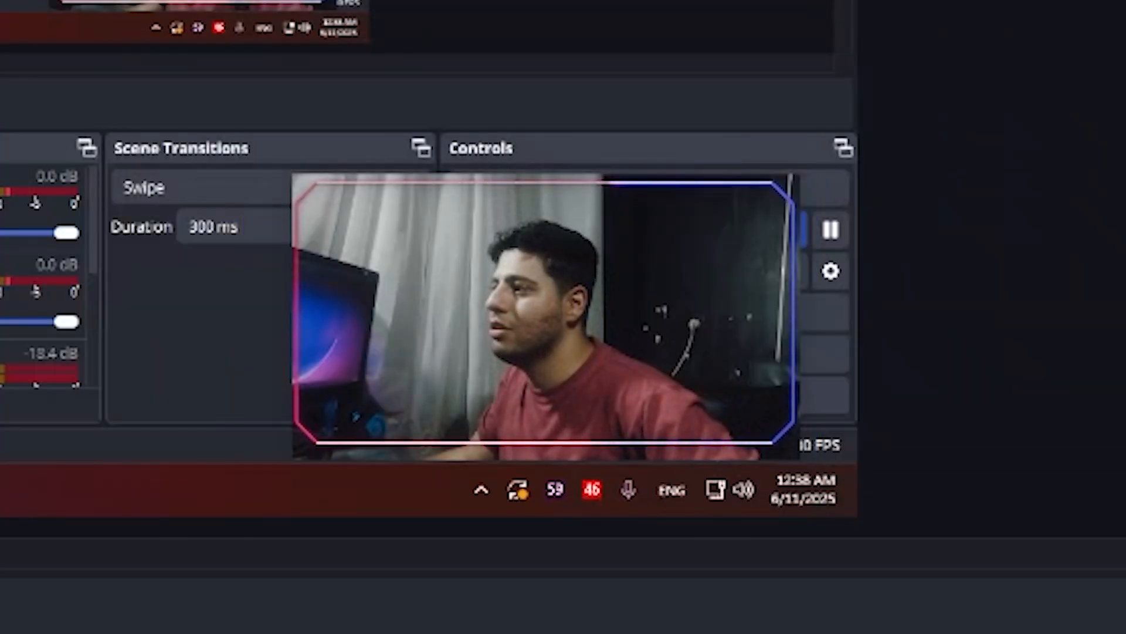